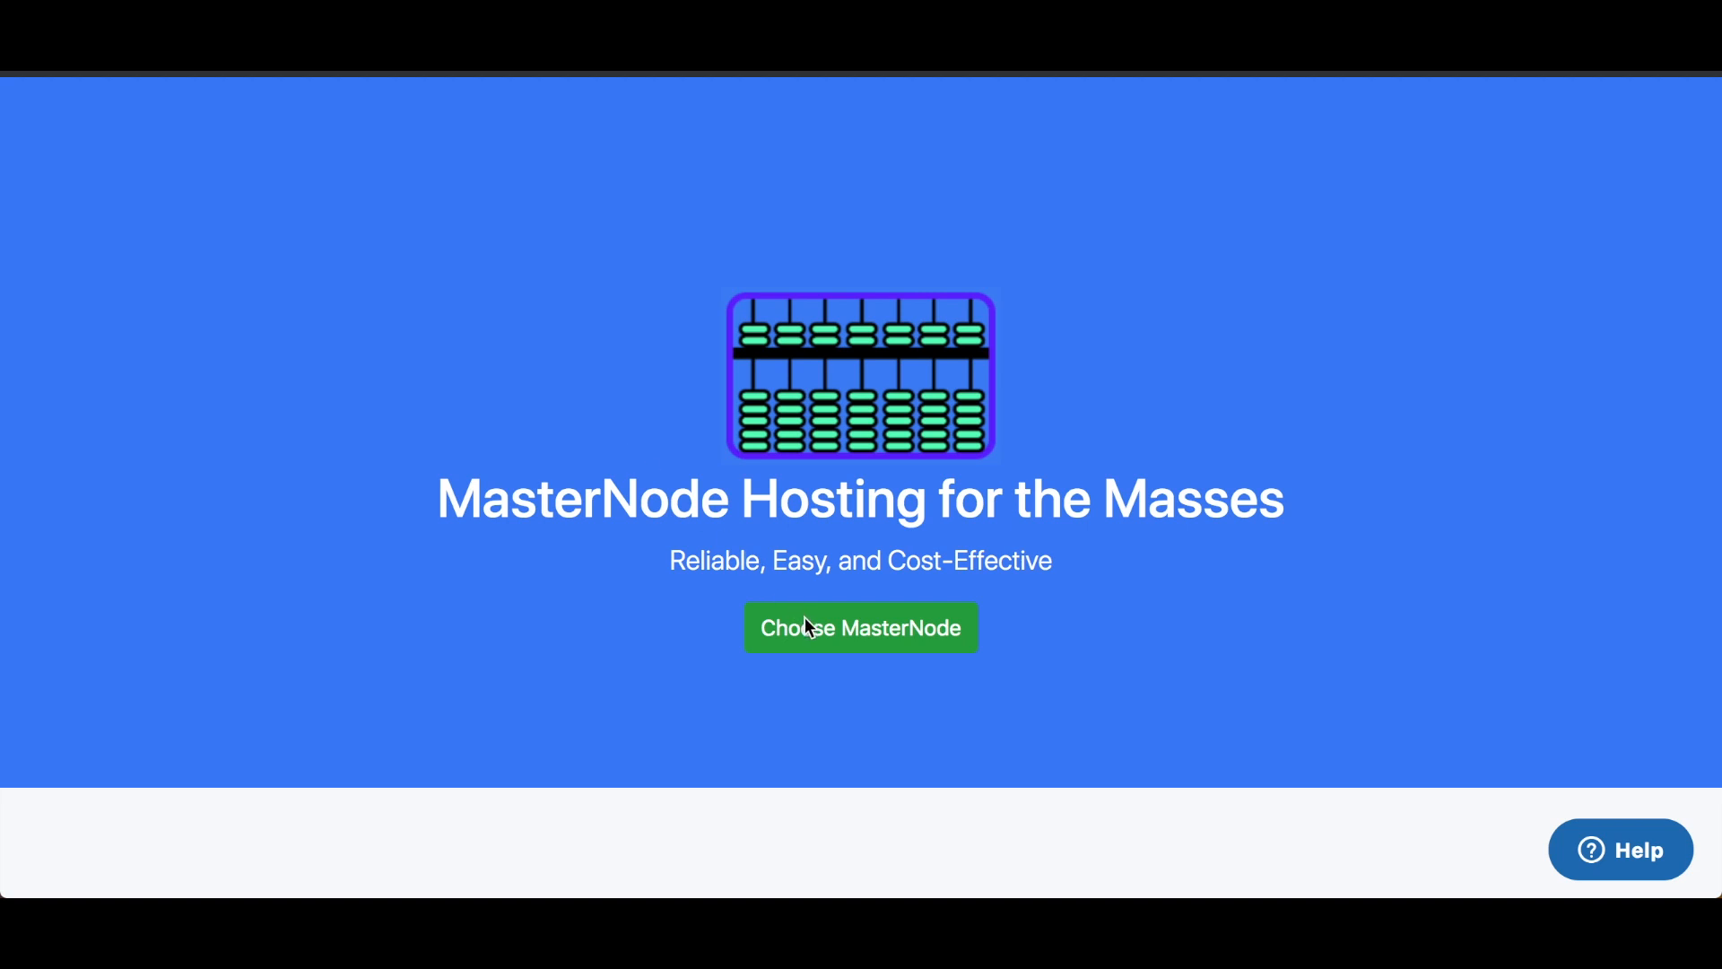
Open the masternode selection, browse the hosting offers and show the details of the Abacus offer
{"action": "left_click", "coordinate": [794, 646]}
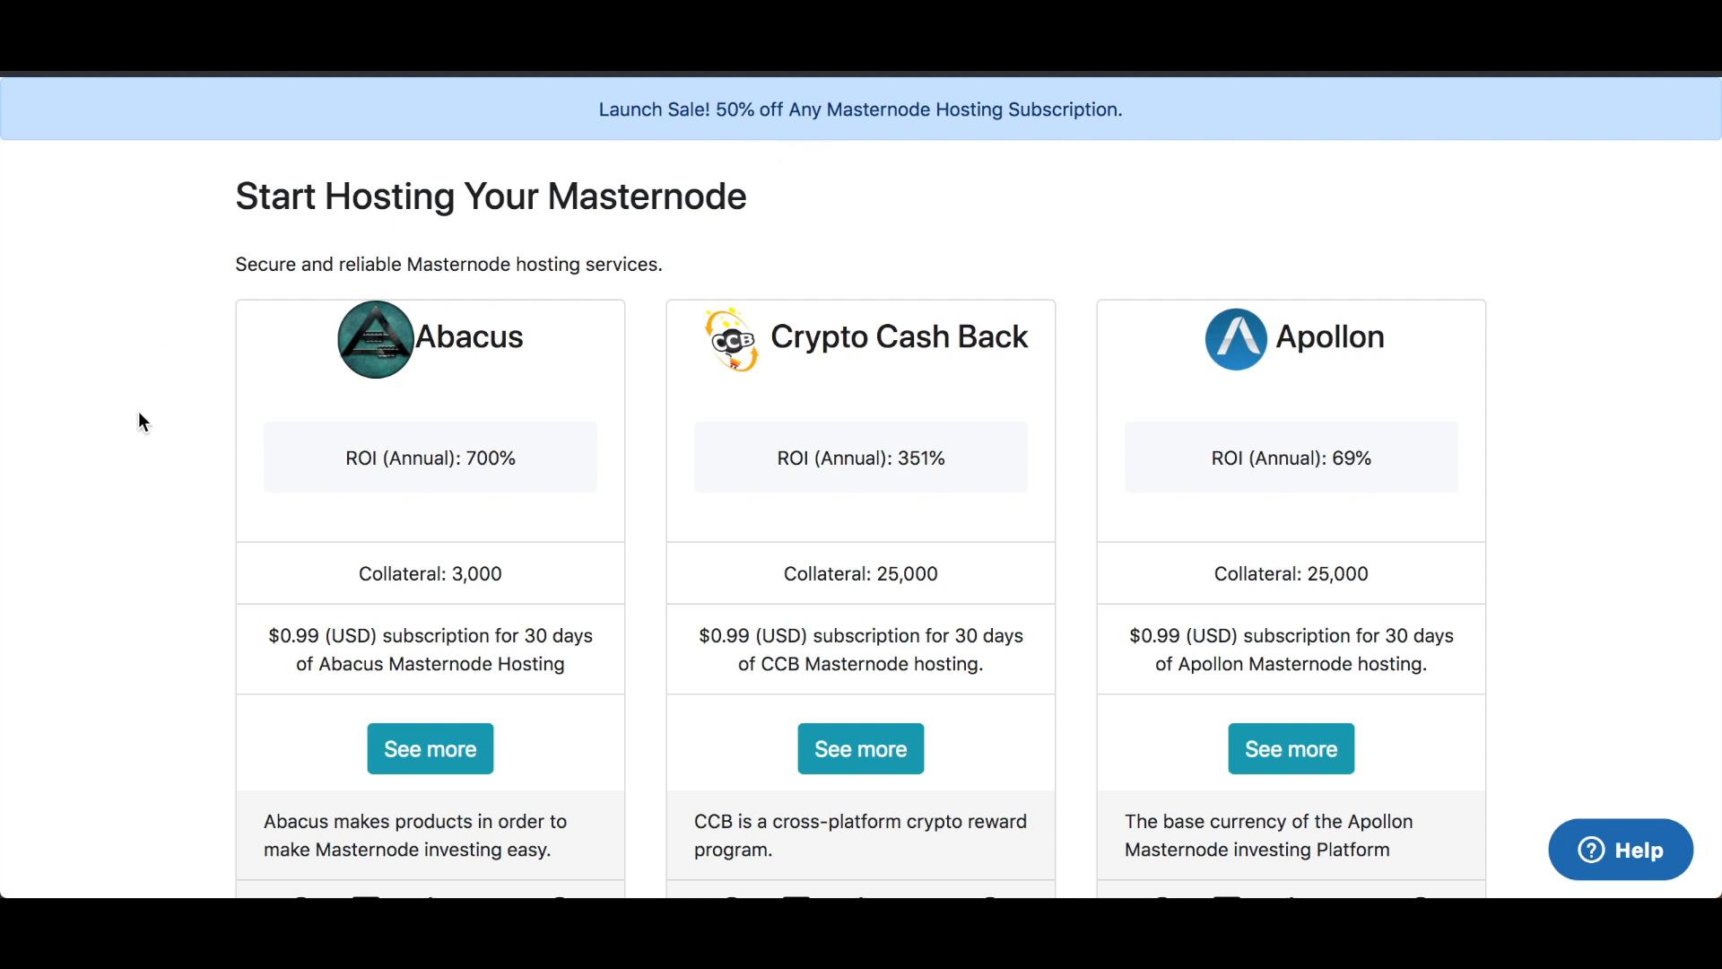
{"action": "scroll", "coordinate": [139, 413], "scroll_direction": "down", "scroll_amount": 3}
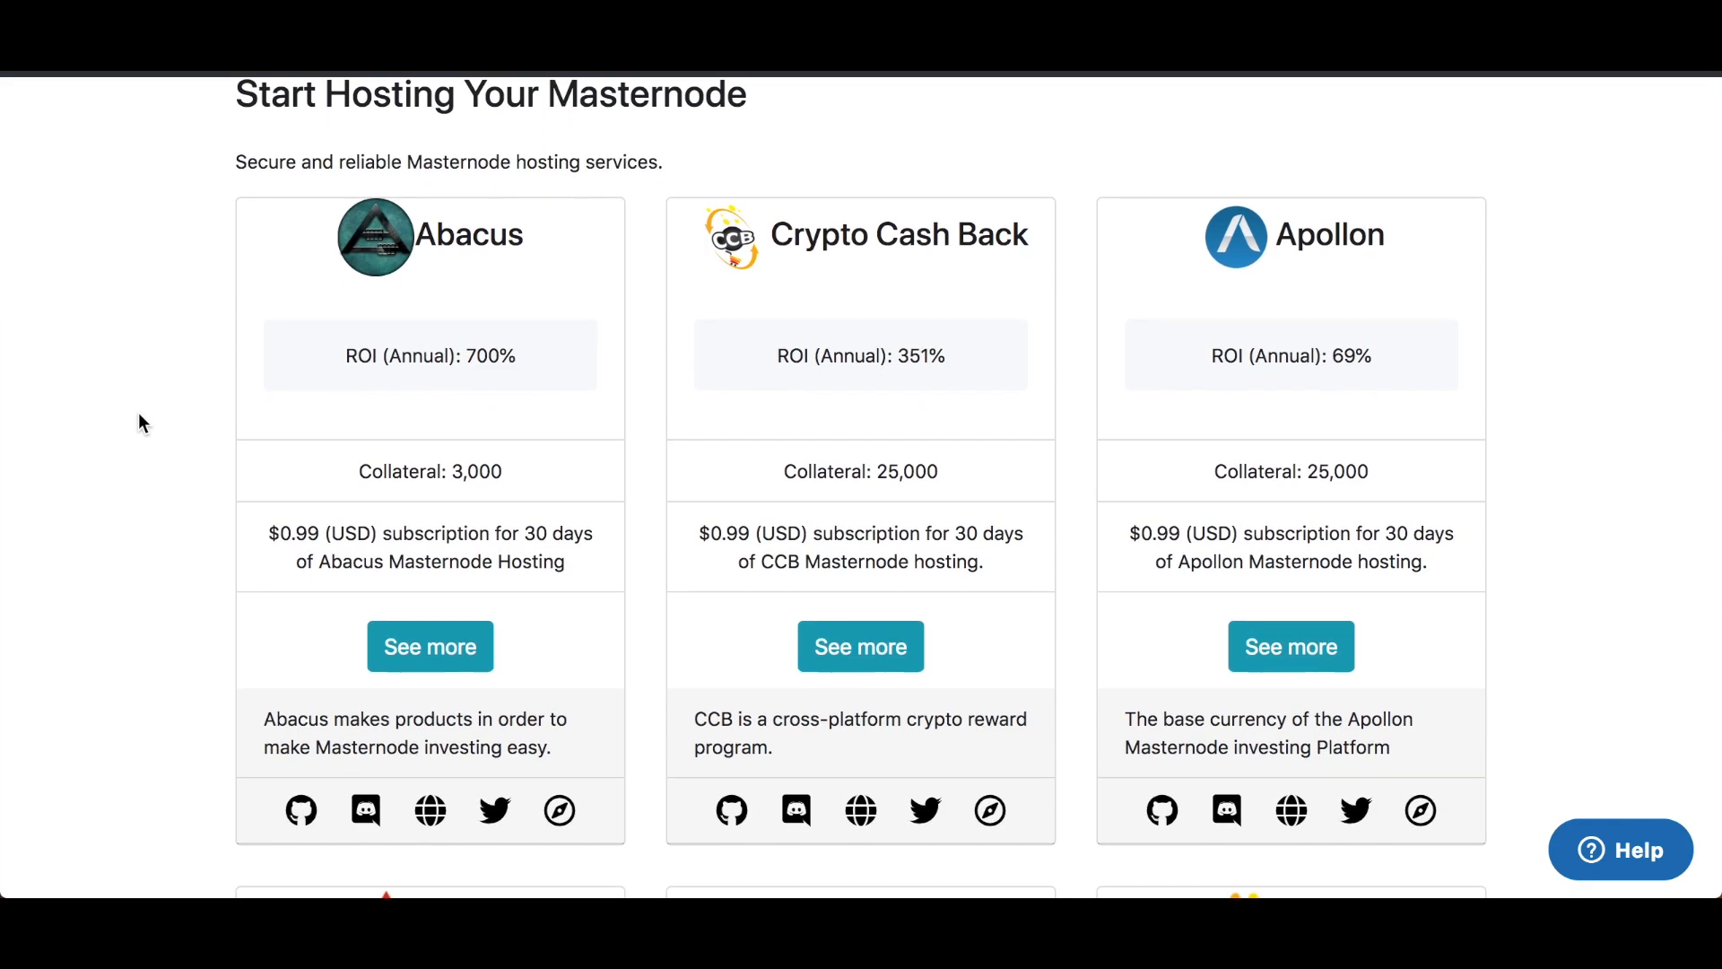
{"action": "scroll", "coordinate": [138, 412], "scroll_direction": "up", "scroll_amount": 3}
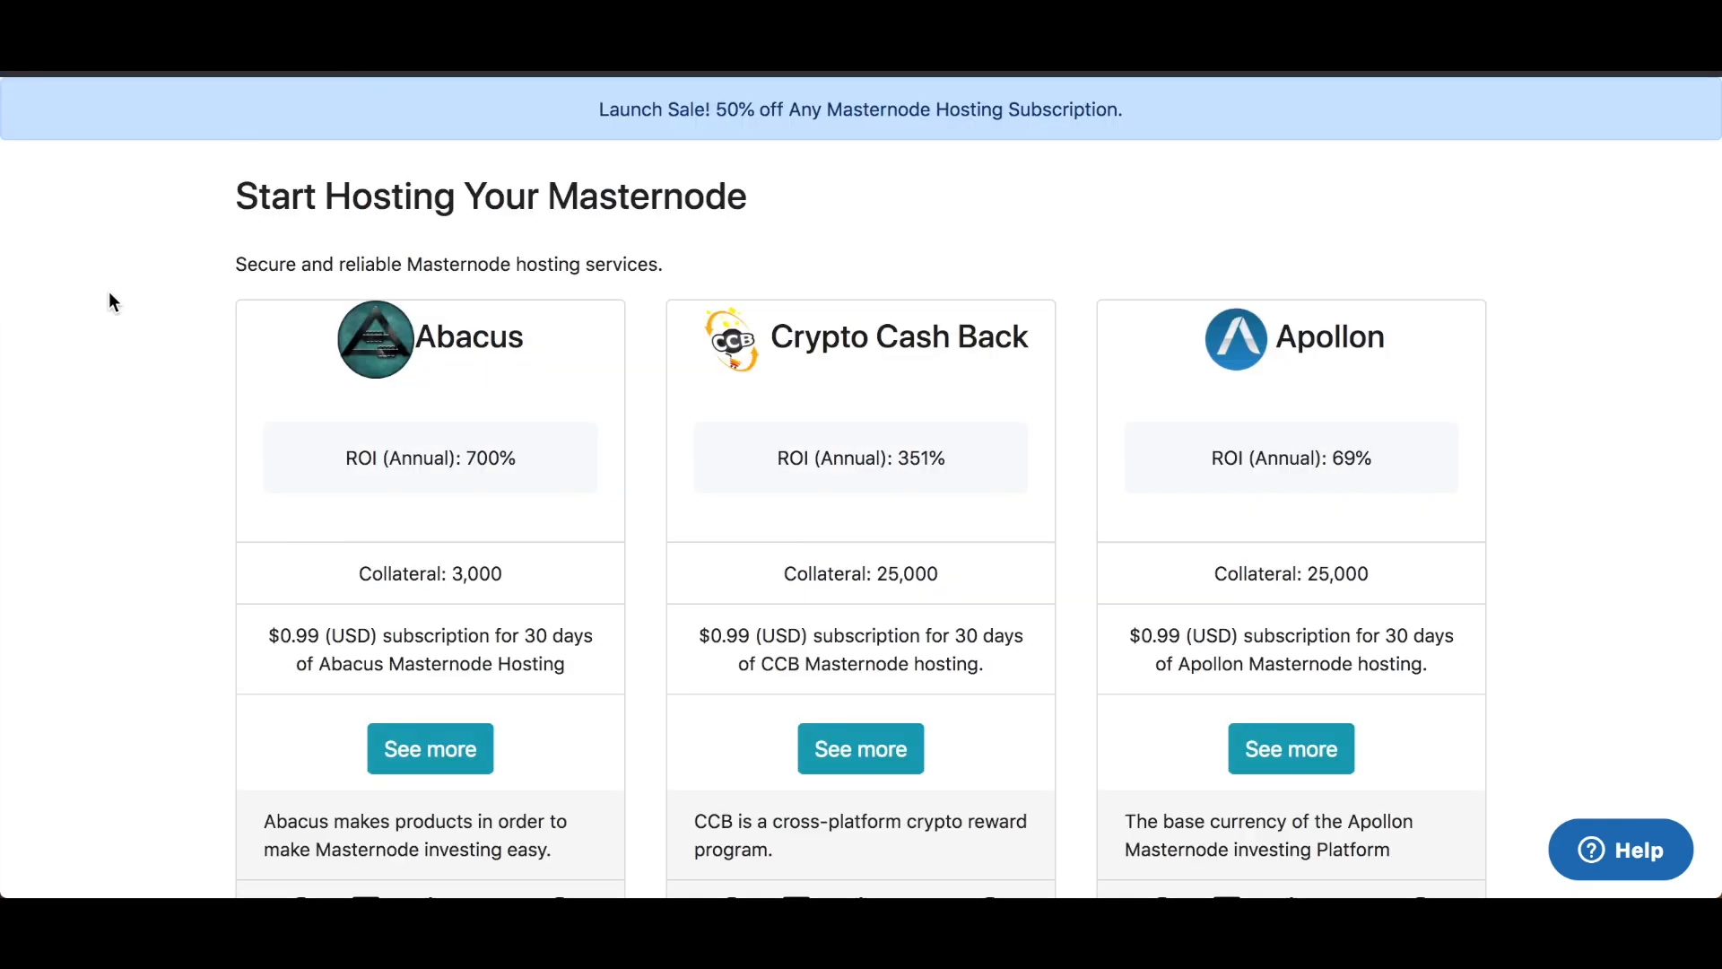
{"action": "scroll", "coordinate": [110, 292], "scroll_direction": "down", "scroll_amount": 15}
{"action": "scroll", "coordinate": [110, 292], "scroll_direction": "down", "scroll_amount": 14}
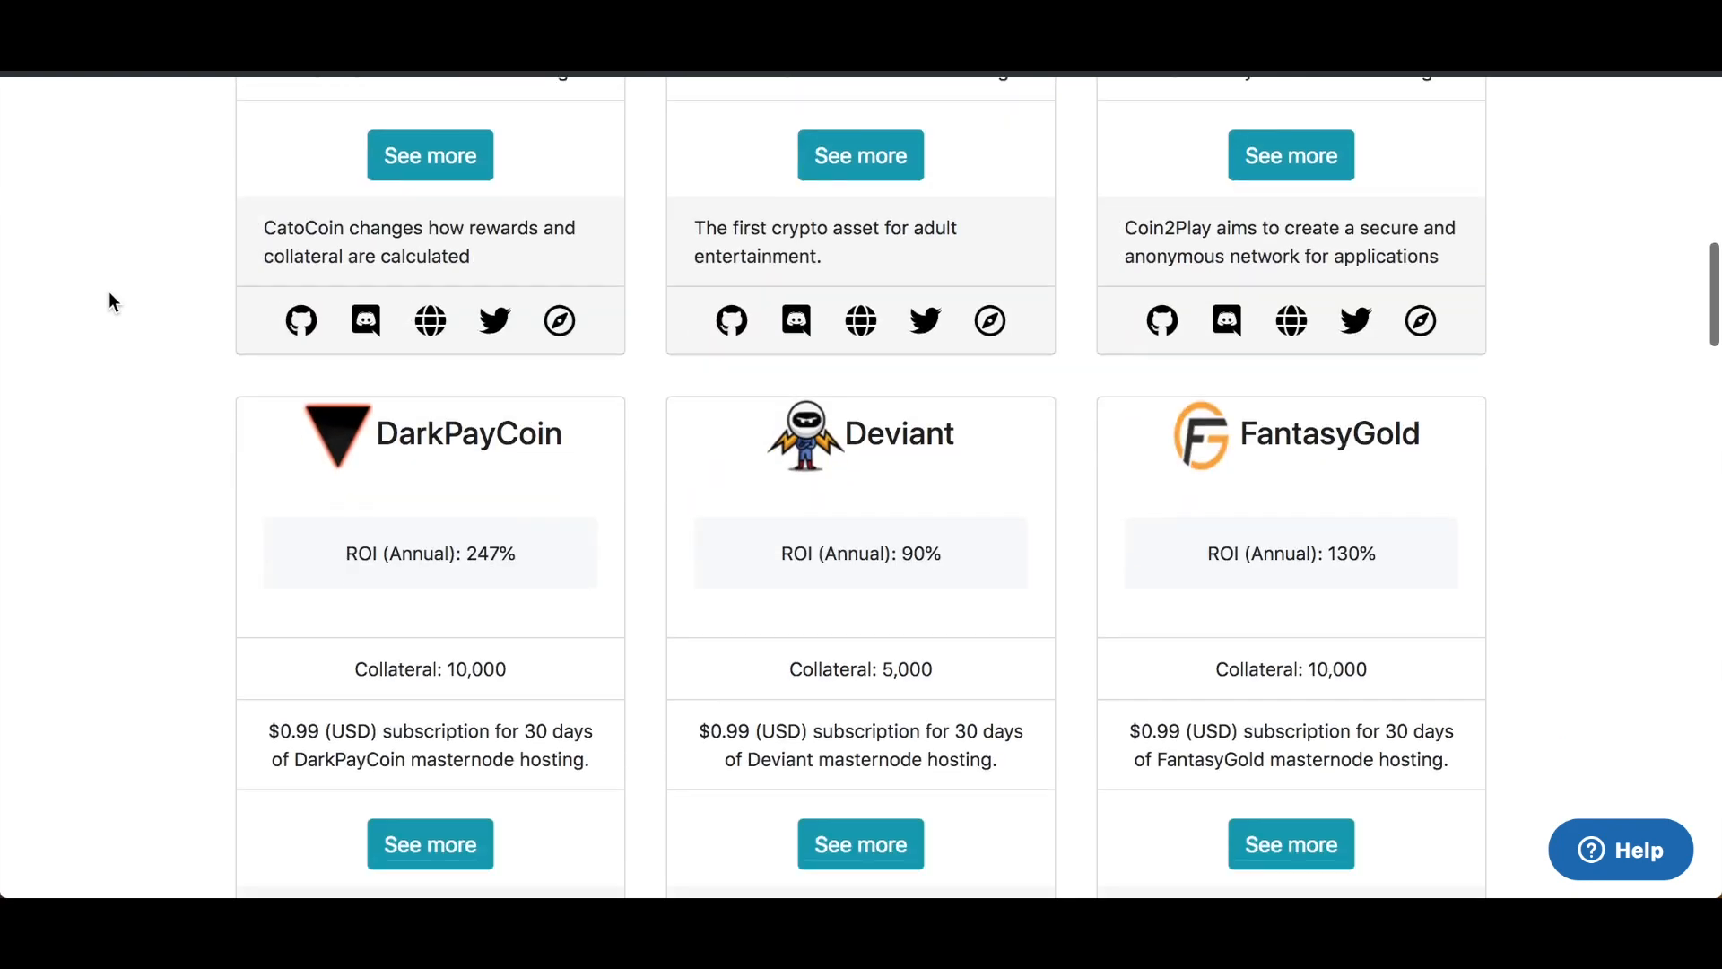
{"action": "scroll", "coordinate": [110, 292], "scroll_direction": "down", "scroll_amount": 5}
{"action": "scroll", "coordinate": [109, 292], "scroll_direction": "up", "scroll_amount": 20}
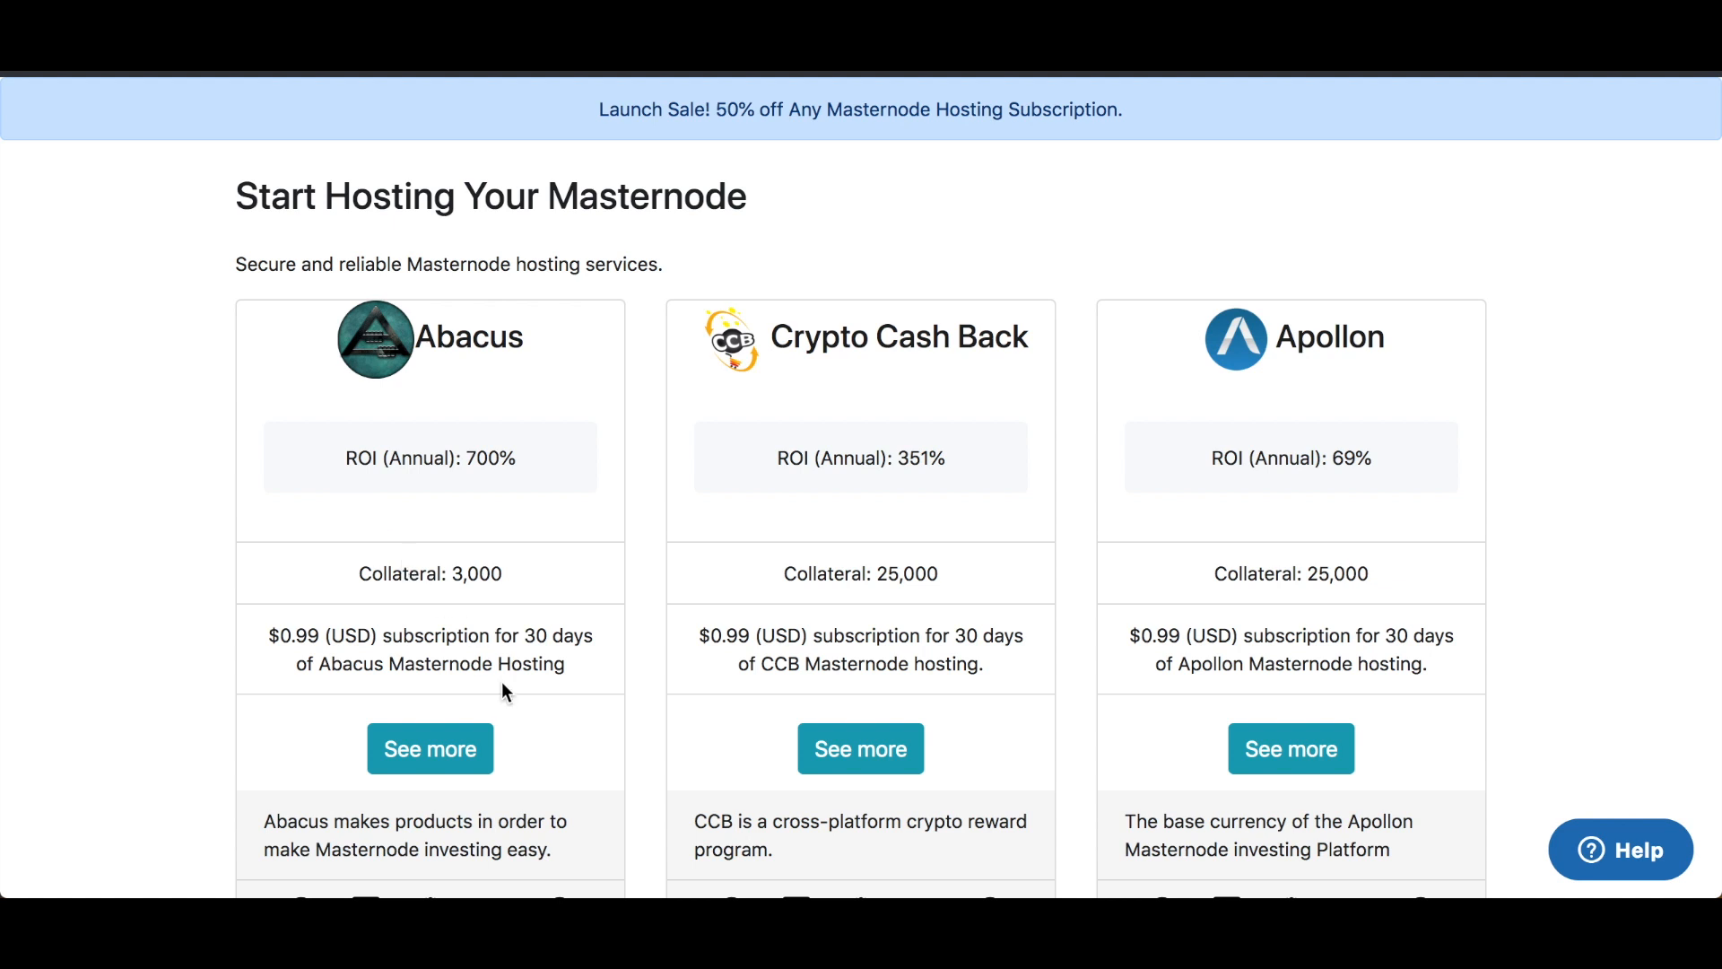
{"action": "left_click", "coordinate": [461, 750]}
Check out the 30-day Abacus Masternode Hosting subscription and pay $0.99 with the saved card
{"action": "double_click", "coordinate": [501, 723]}
{"action": "triple_click", "coordinate": [501, 729]}
{"action": "left_click_drag", "start_coordinate": [596, 722], "coordinate": [675, 722]}
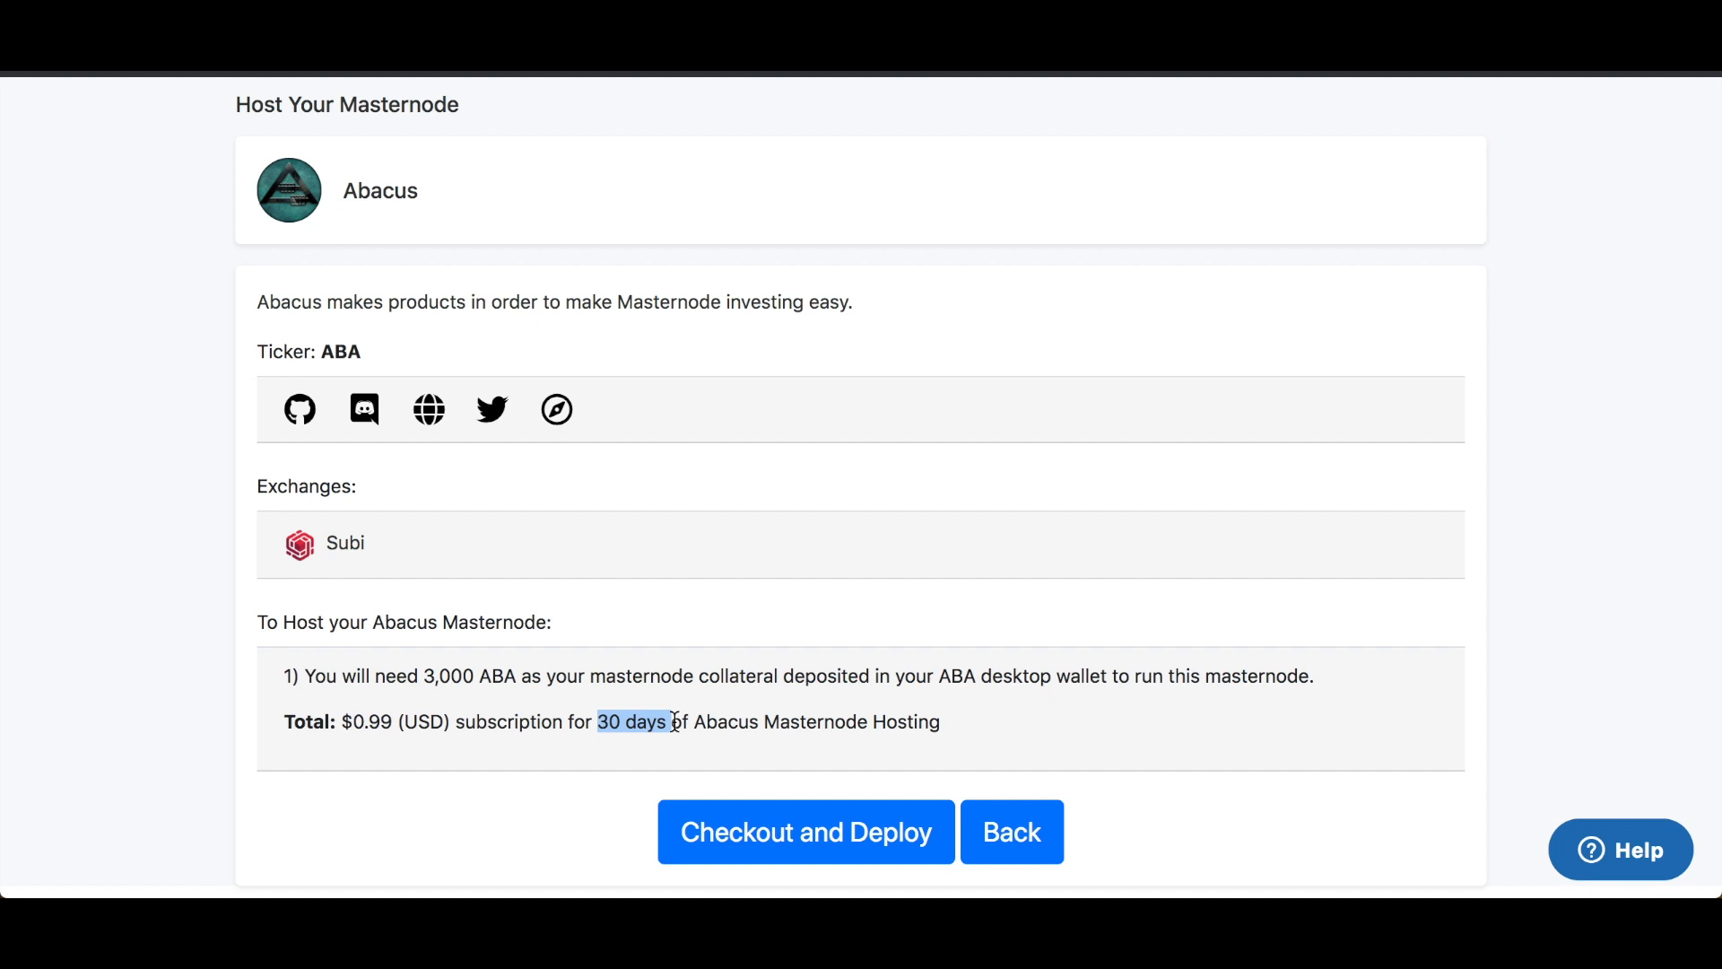
{"action": "left_click", "coordinate": [590, 792]}
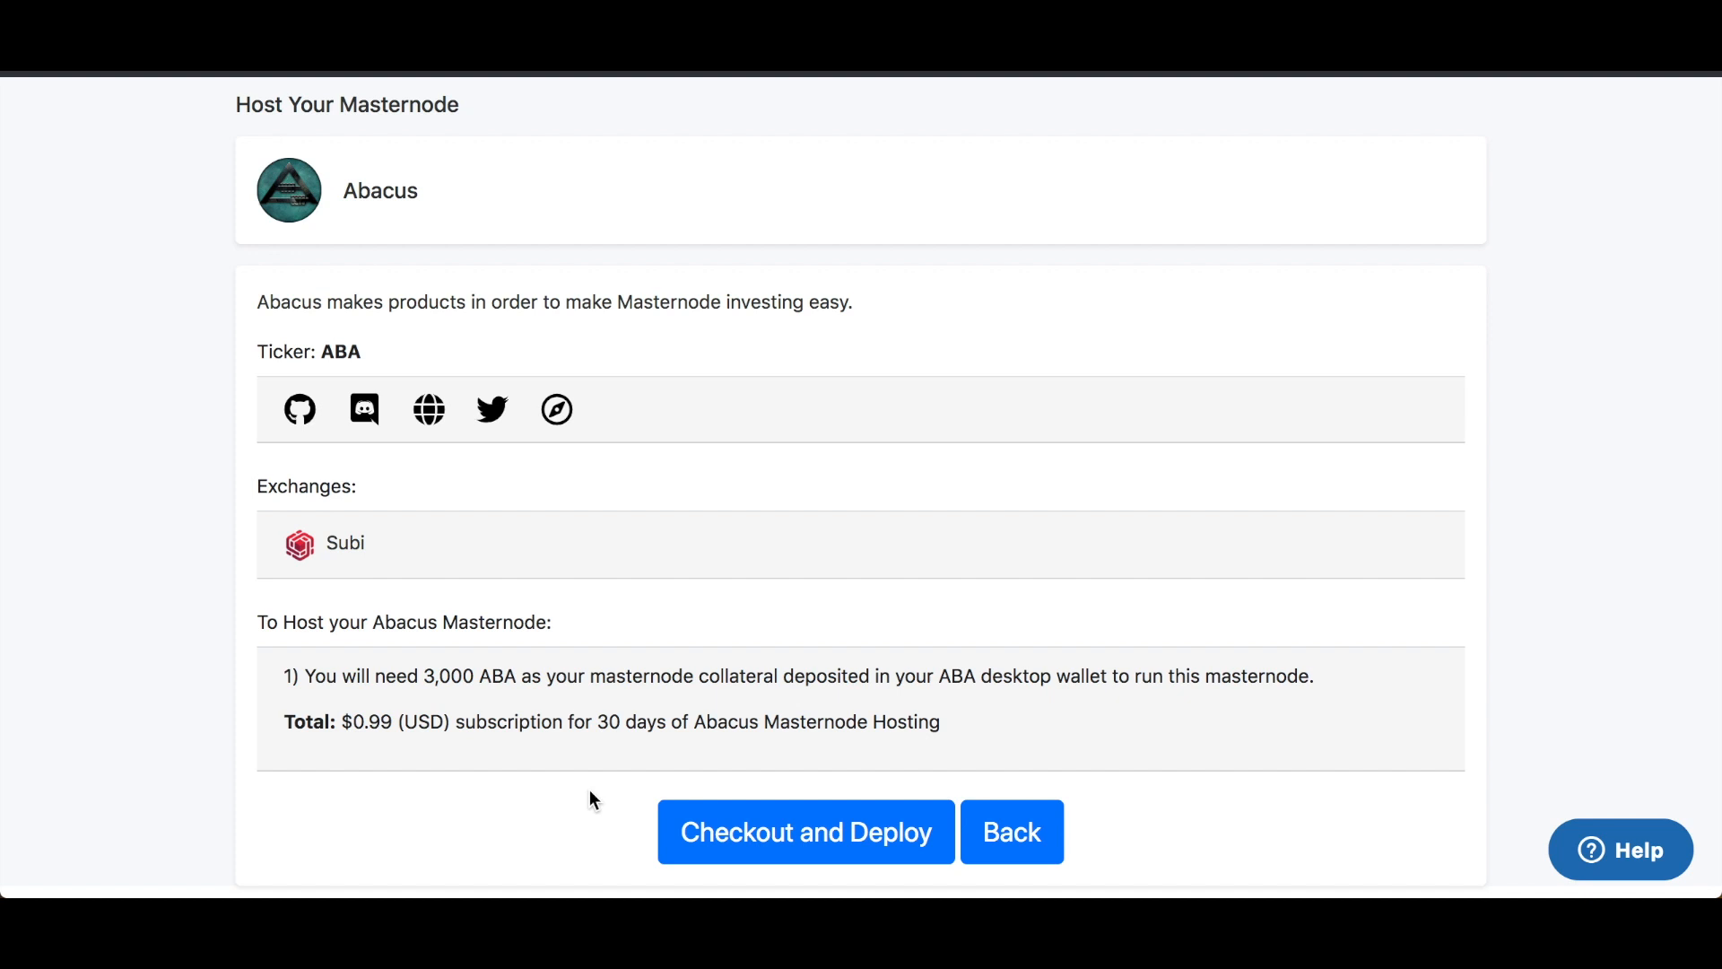
{"action": "left_click", "coordinate": [856, 859]}
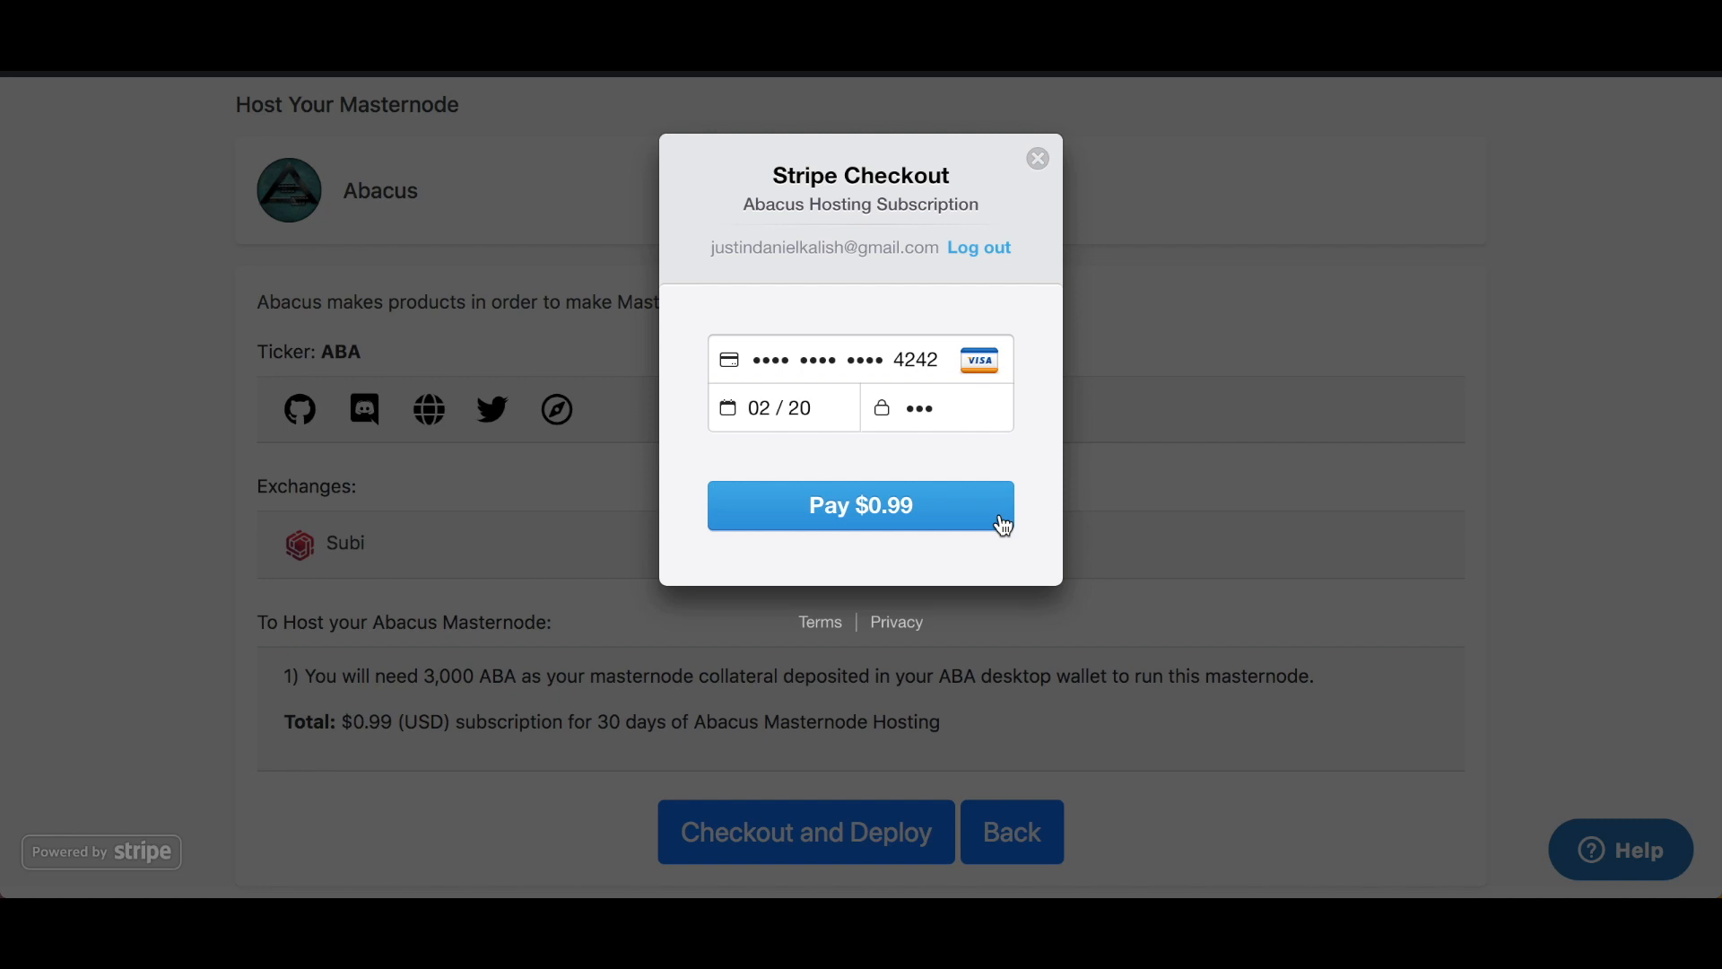
{"action": "left_click", "coordinate": [1001, 519]}
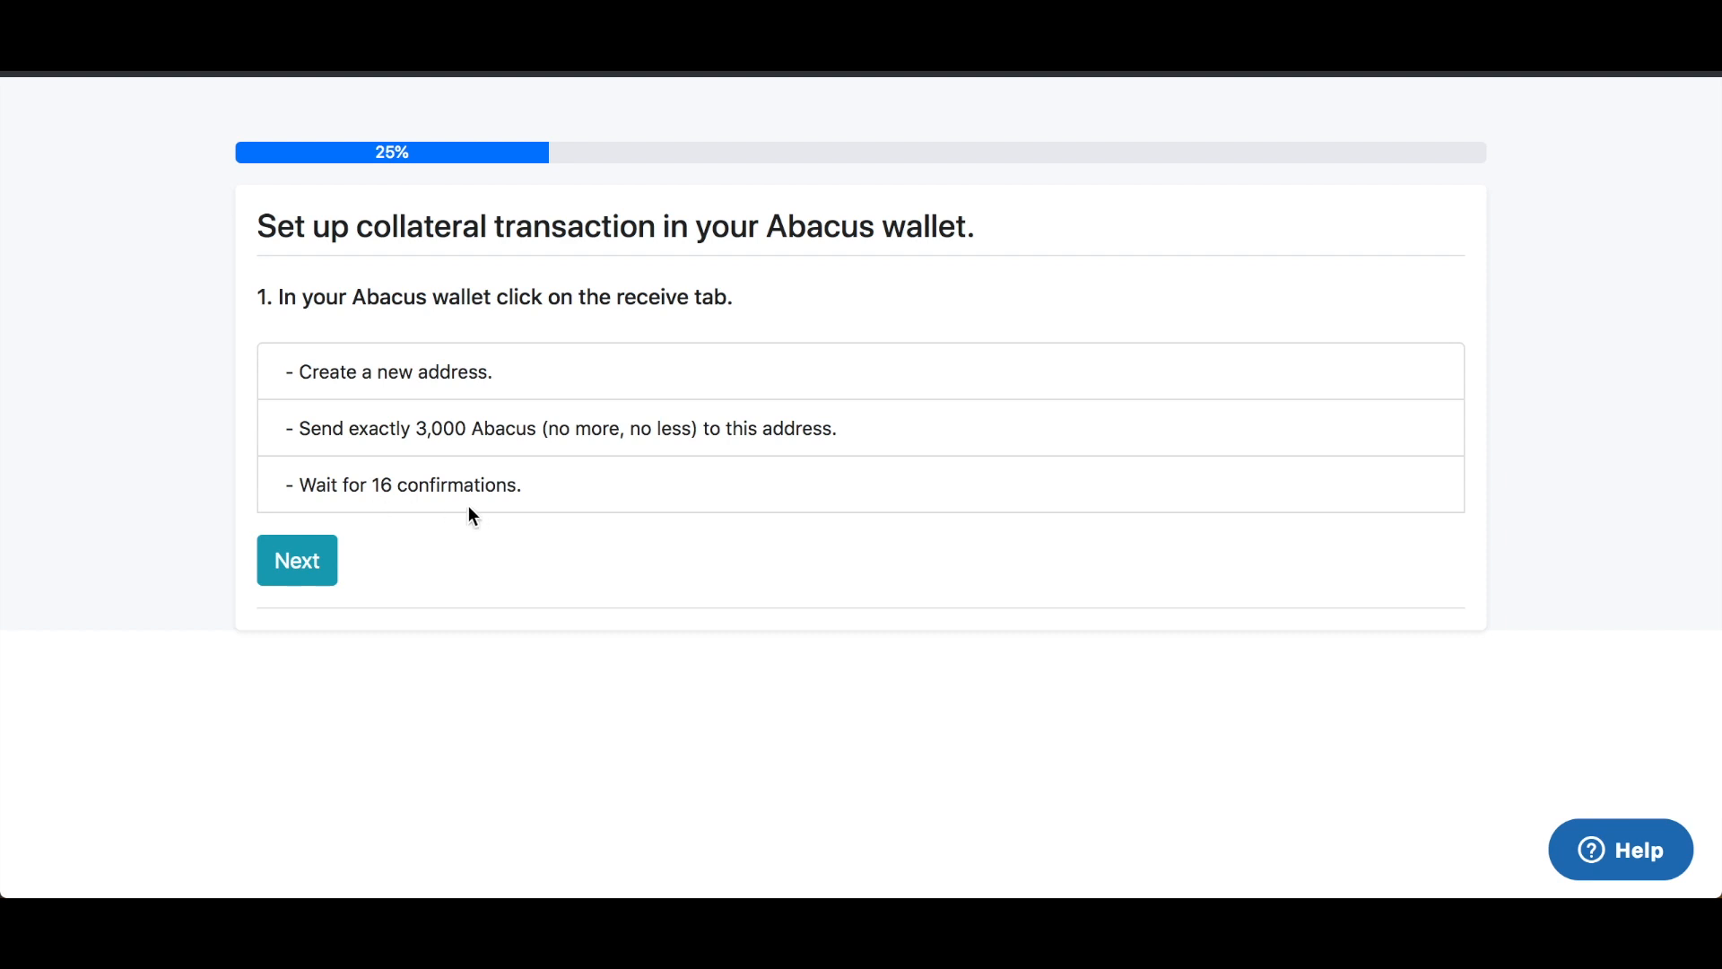
Switch to the Abacus wallet, create a receiving address labelled AbacusMasternodeOne and copy it
{"action": "key", "text": "ctrl+Right"}
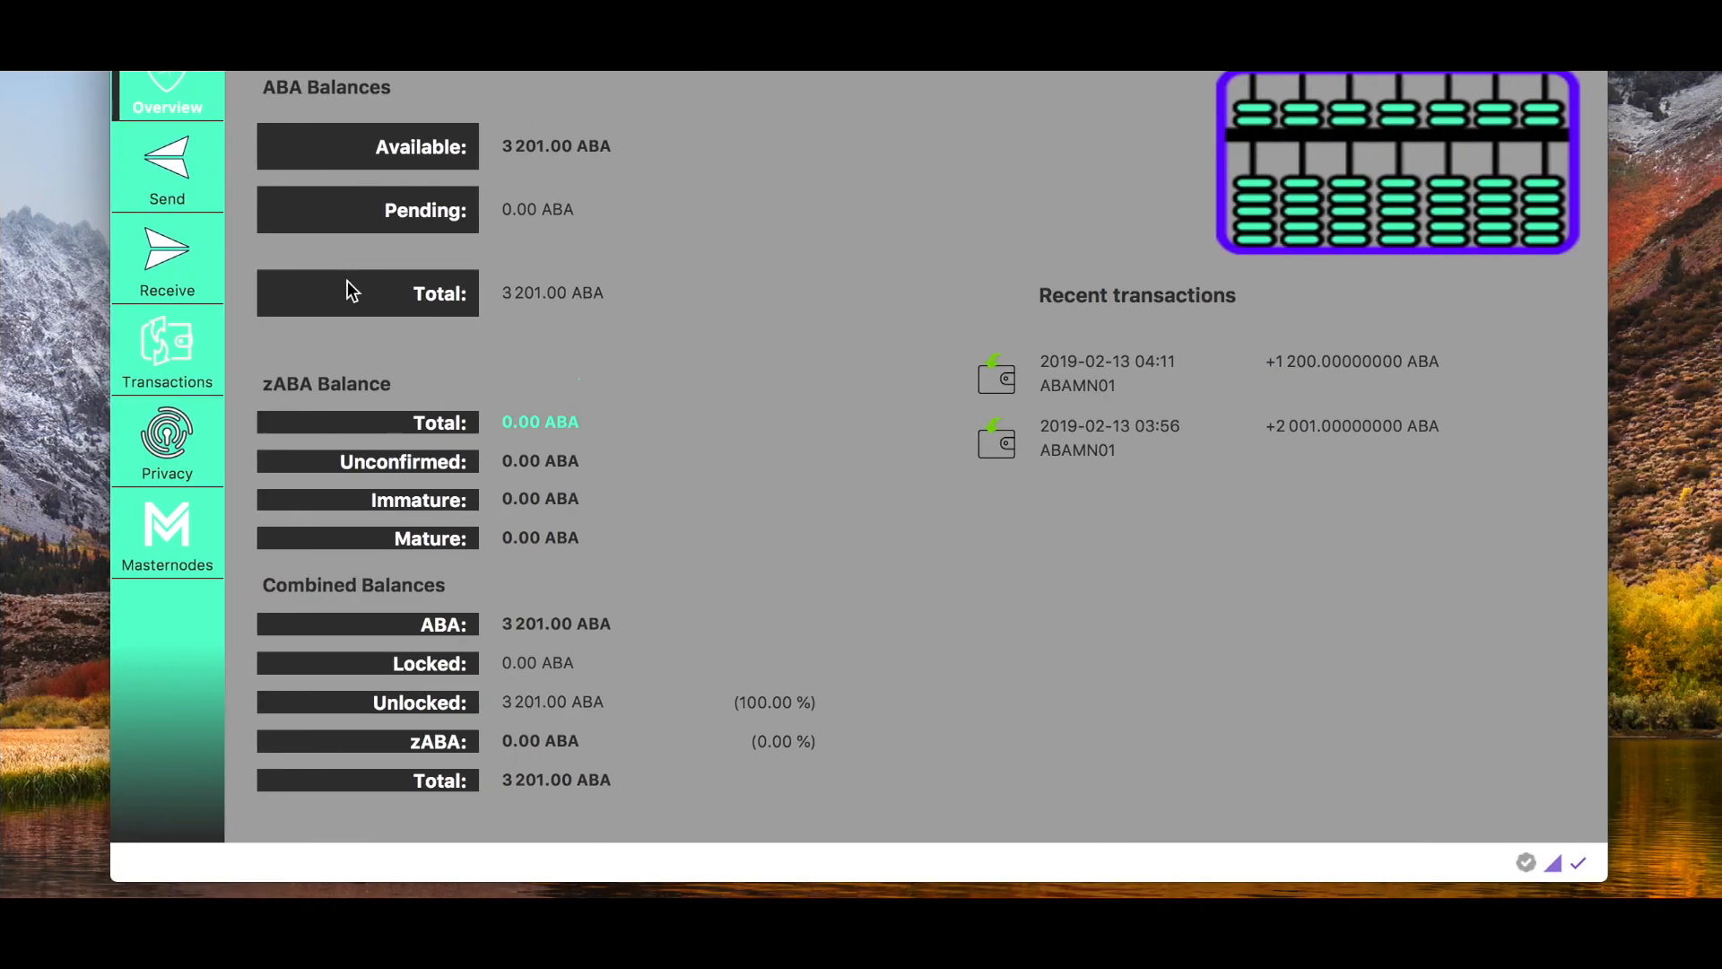
{"action": "left_click", "coordinate": [156, 271]}
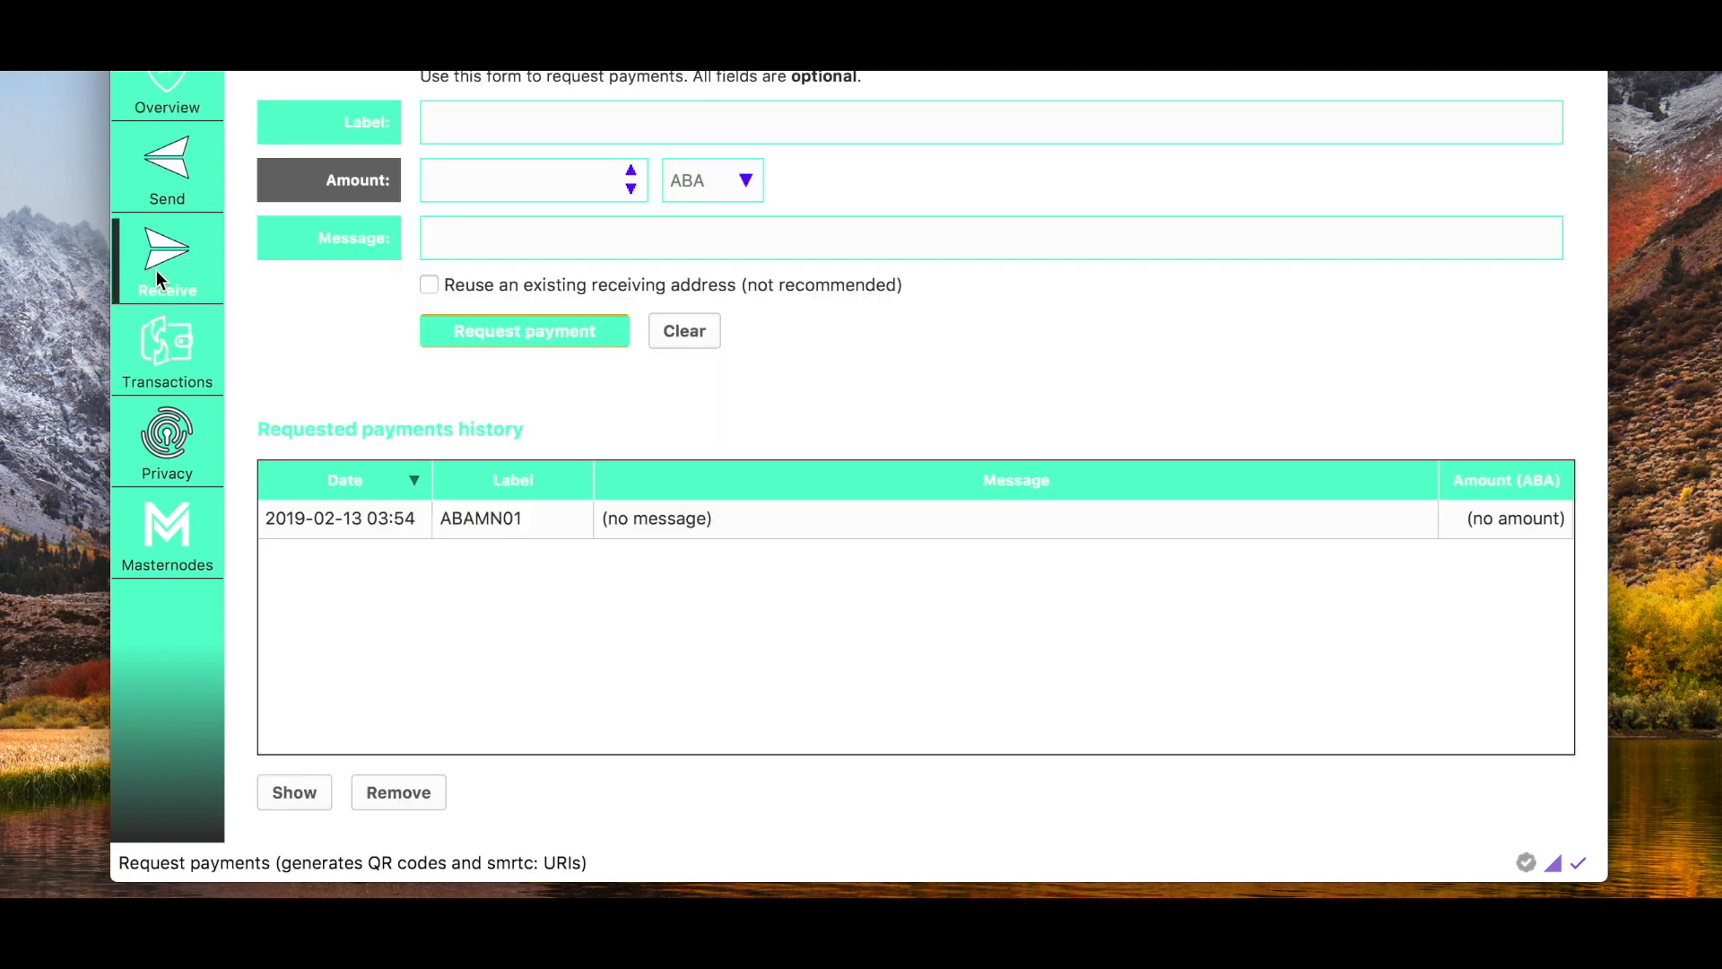
{"action": "left_click", "coordinate": [588, 120]}
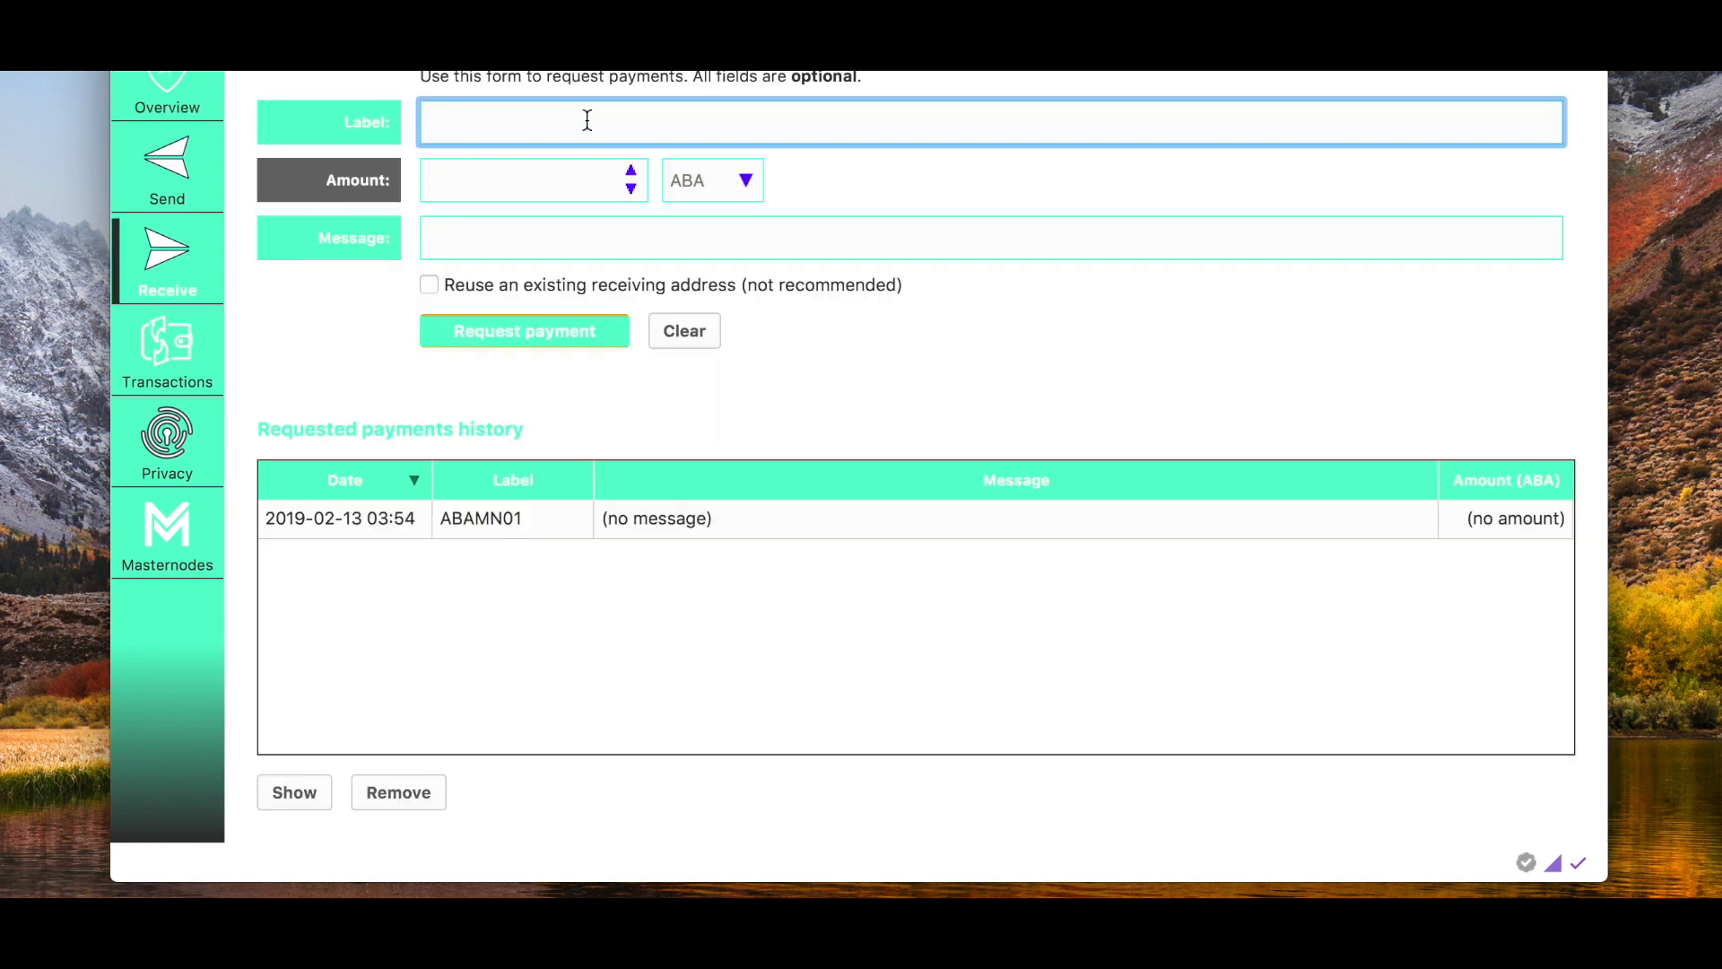
{"action": "type", "text": "AbacusMasternode0"}
{"action": "type", "text": "ne"}
{"action": "left_click", "coordinate": [496, 338]}
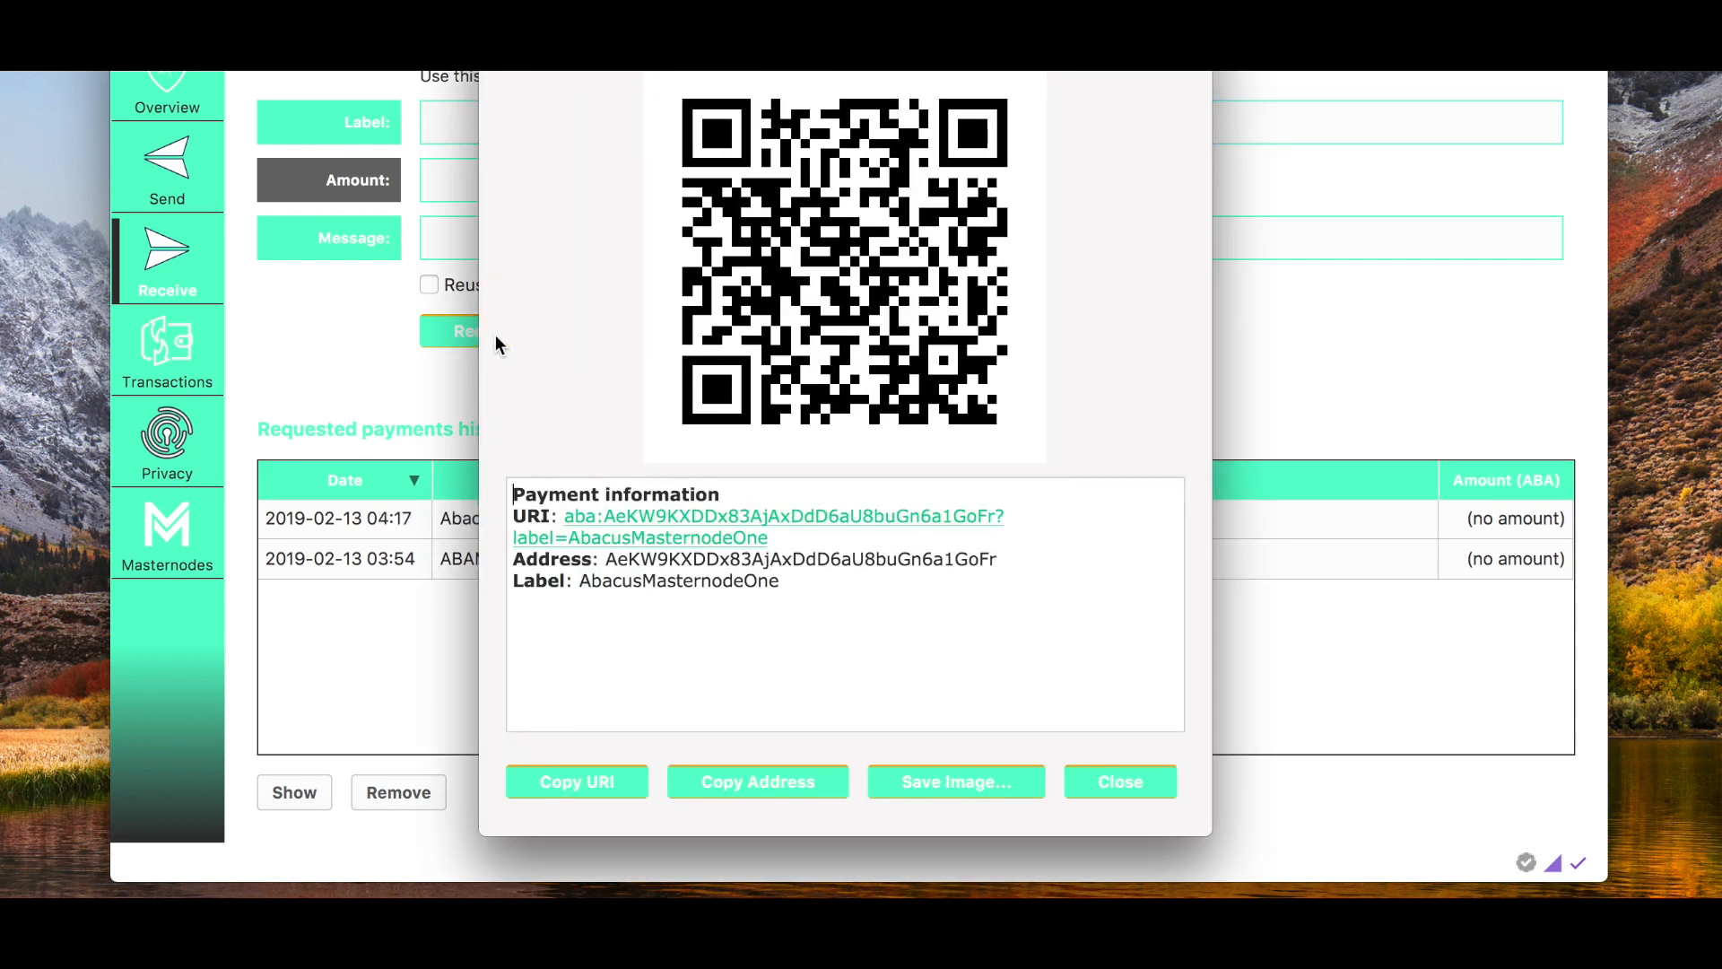
{"action": "left_click", "coordinate": [740, 784]}
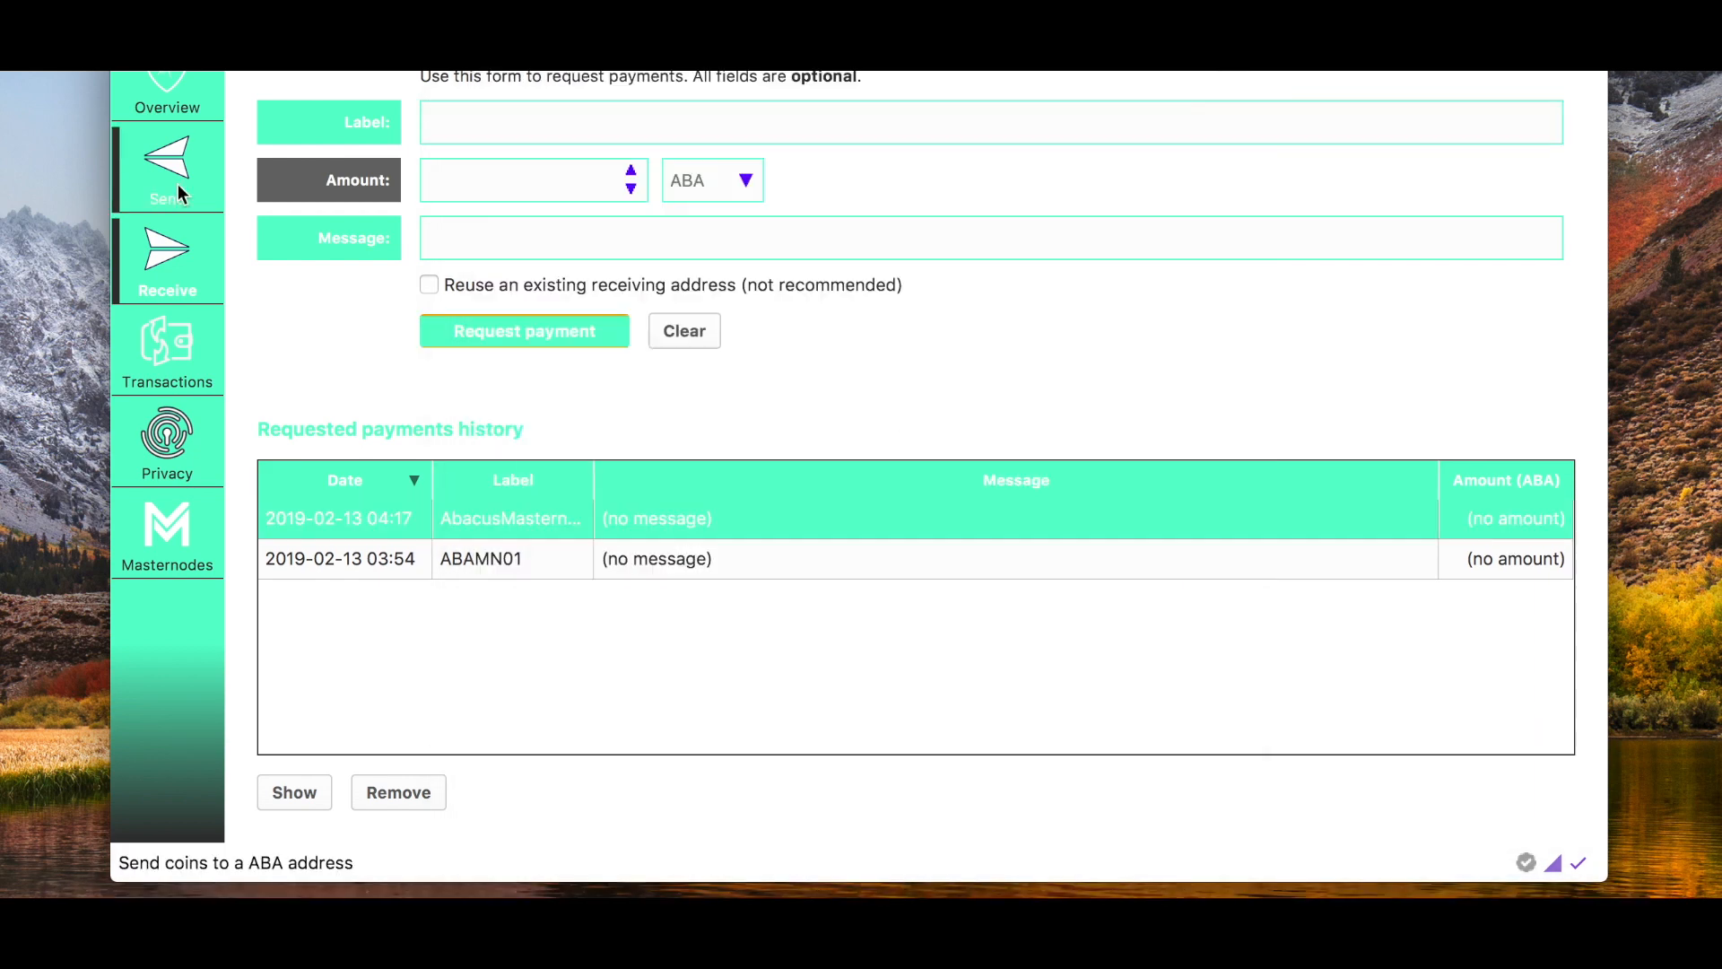
Send 3000 ABA to the AbacusMasternodeOne address and confirm the payment
{"action": "left_click", "coordinate": [177, 191]}
{"action": "left_click", "coordinate": [460, 411]}
{"action": "key", "text": "ctrl+Left"}
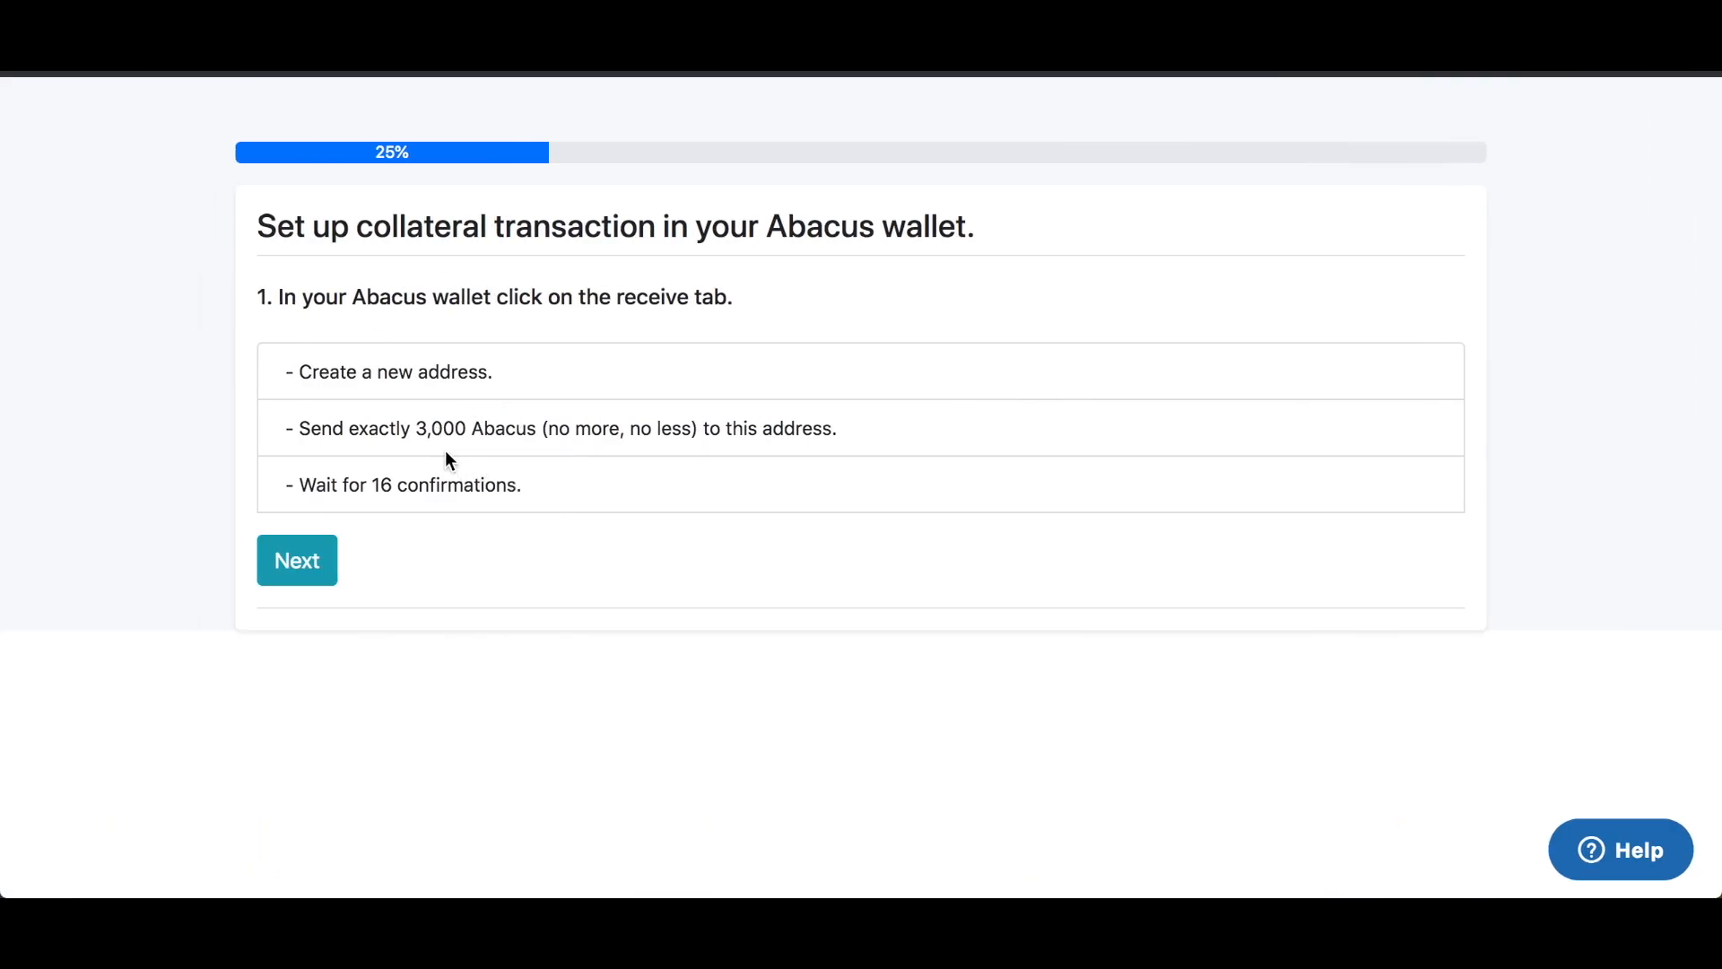
{"action": "key", "text": "ctrl+Right"}
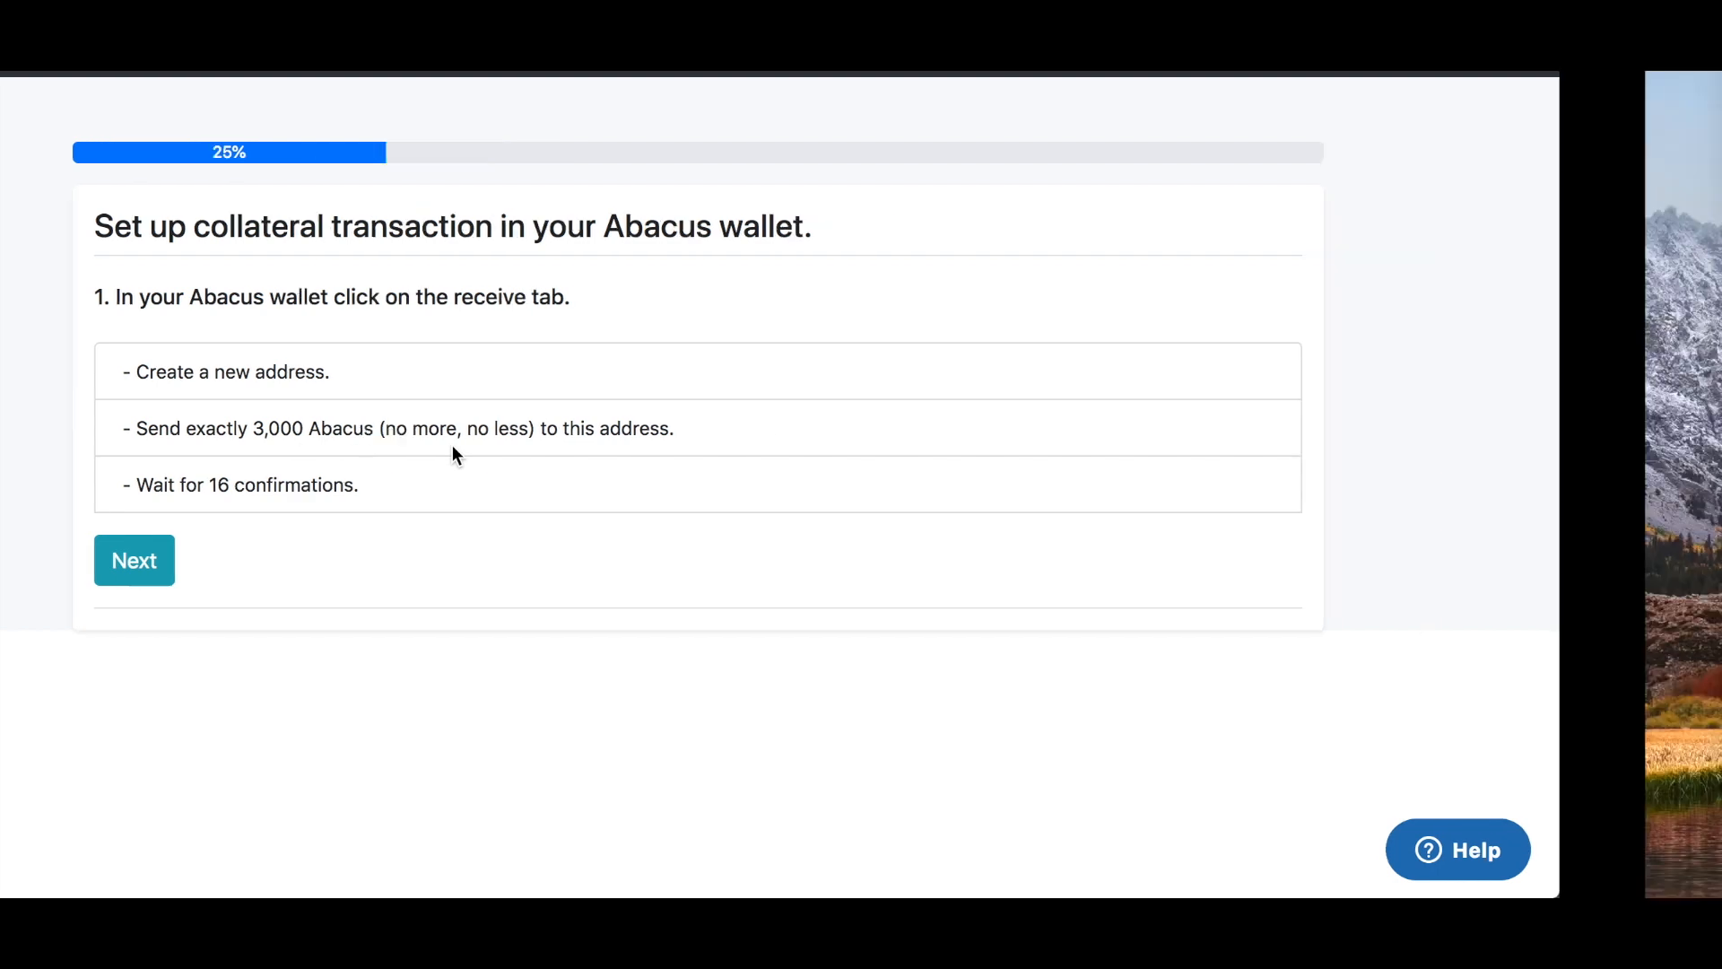
{"action": "type", "text": "3000"}
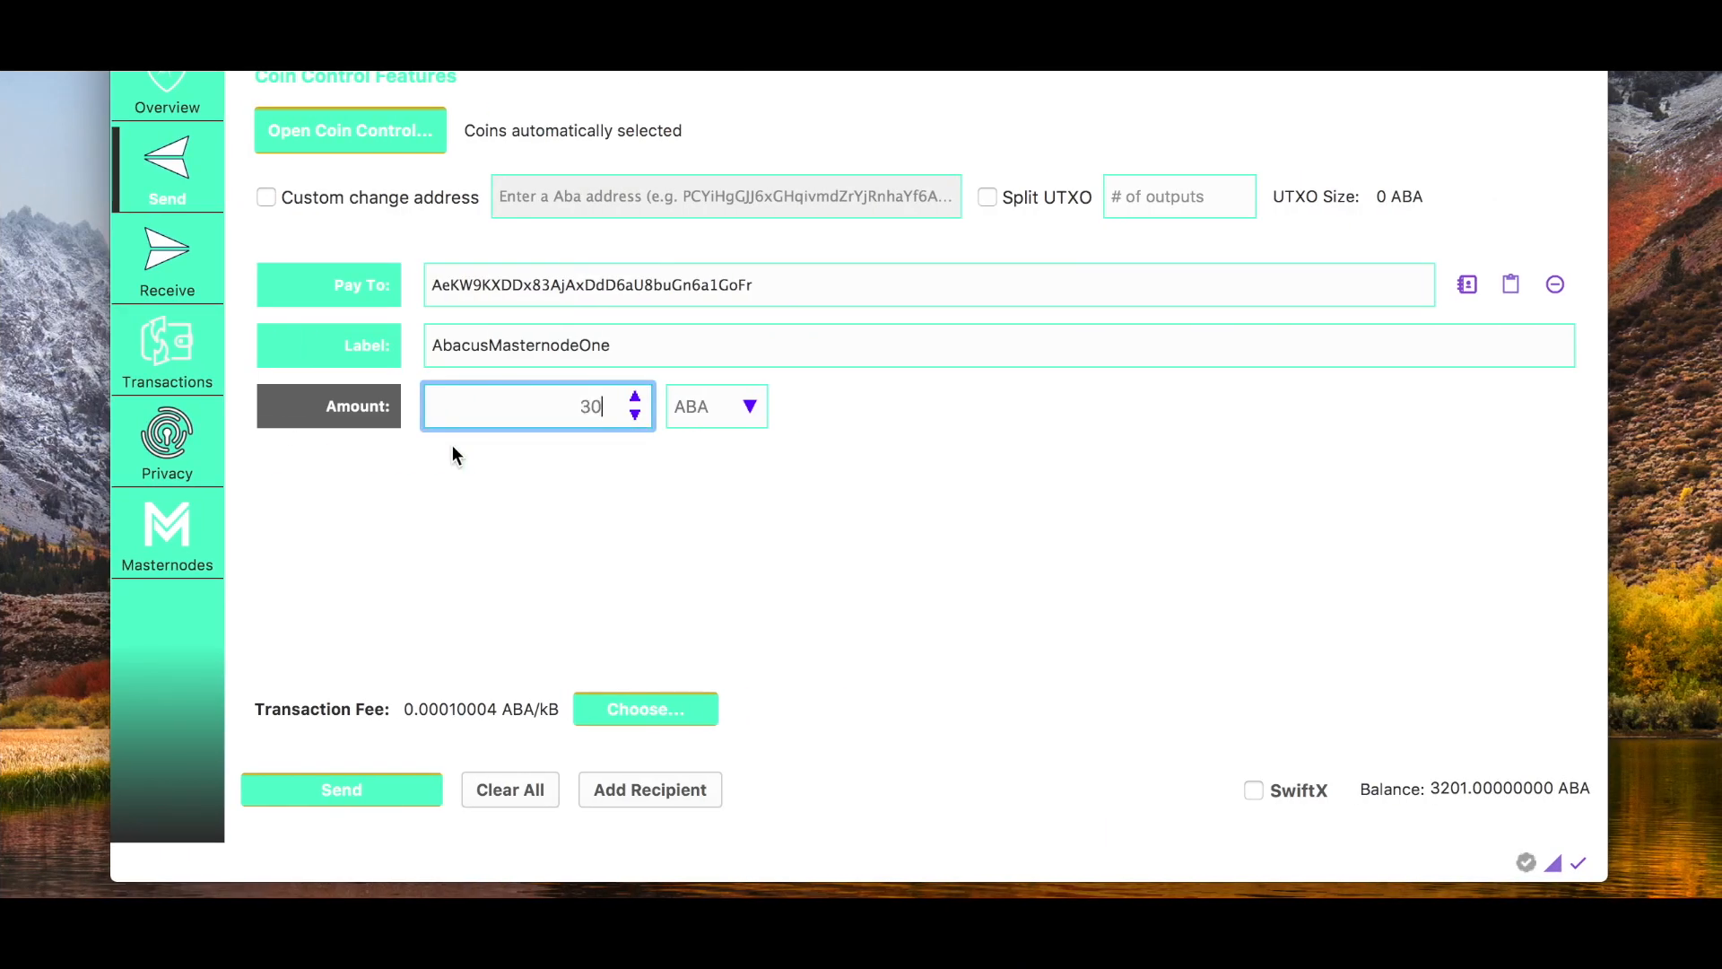
{"action": "left_click", "coordinate": [427, 780]}
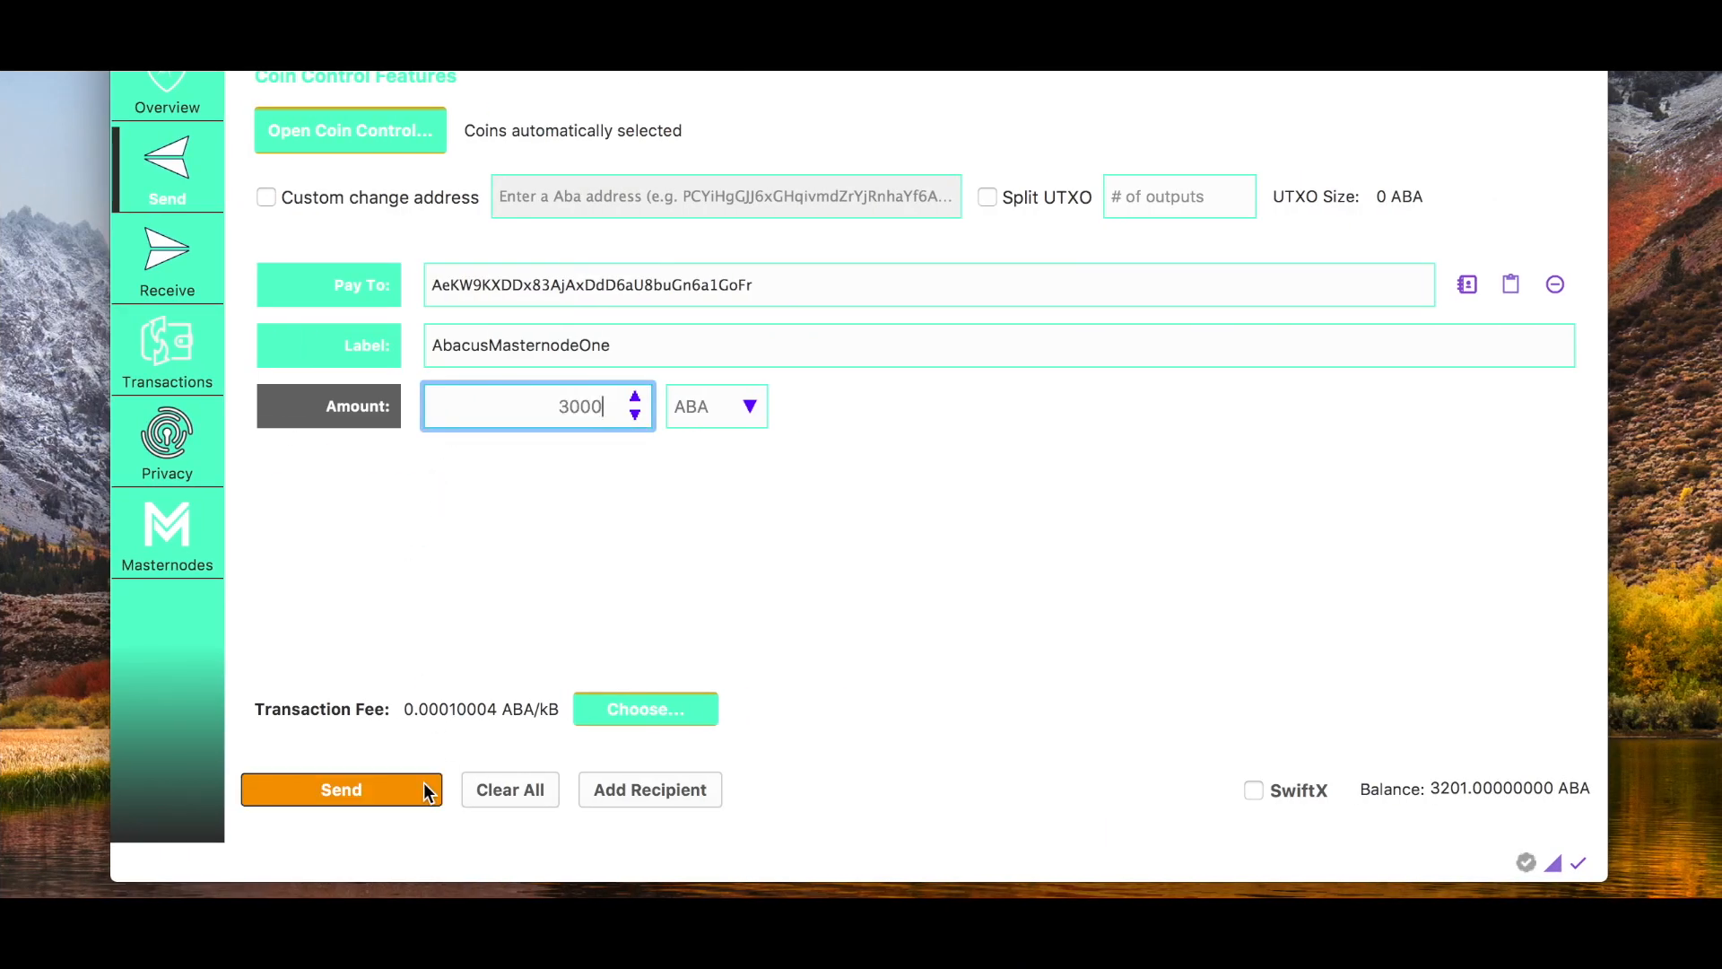
{"action": "left_click", "coordinate": [1038, 588]}
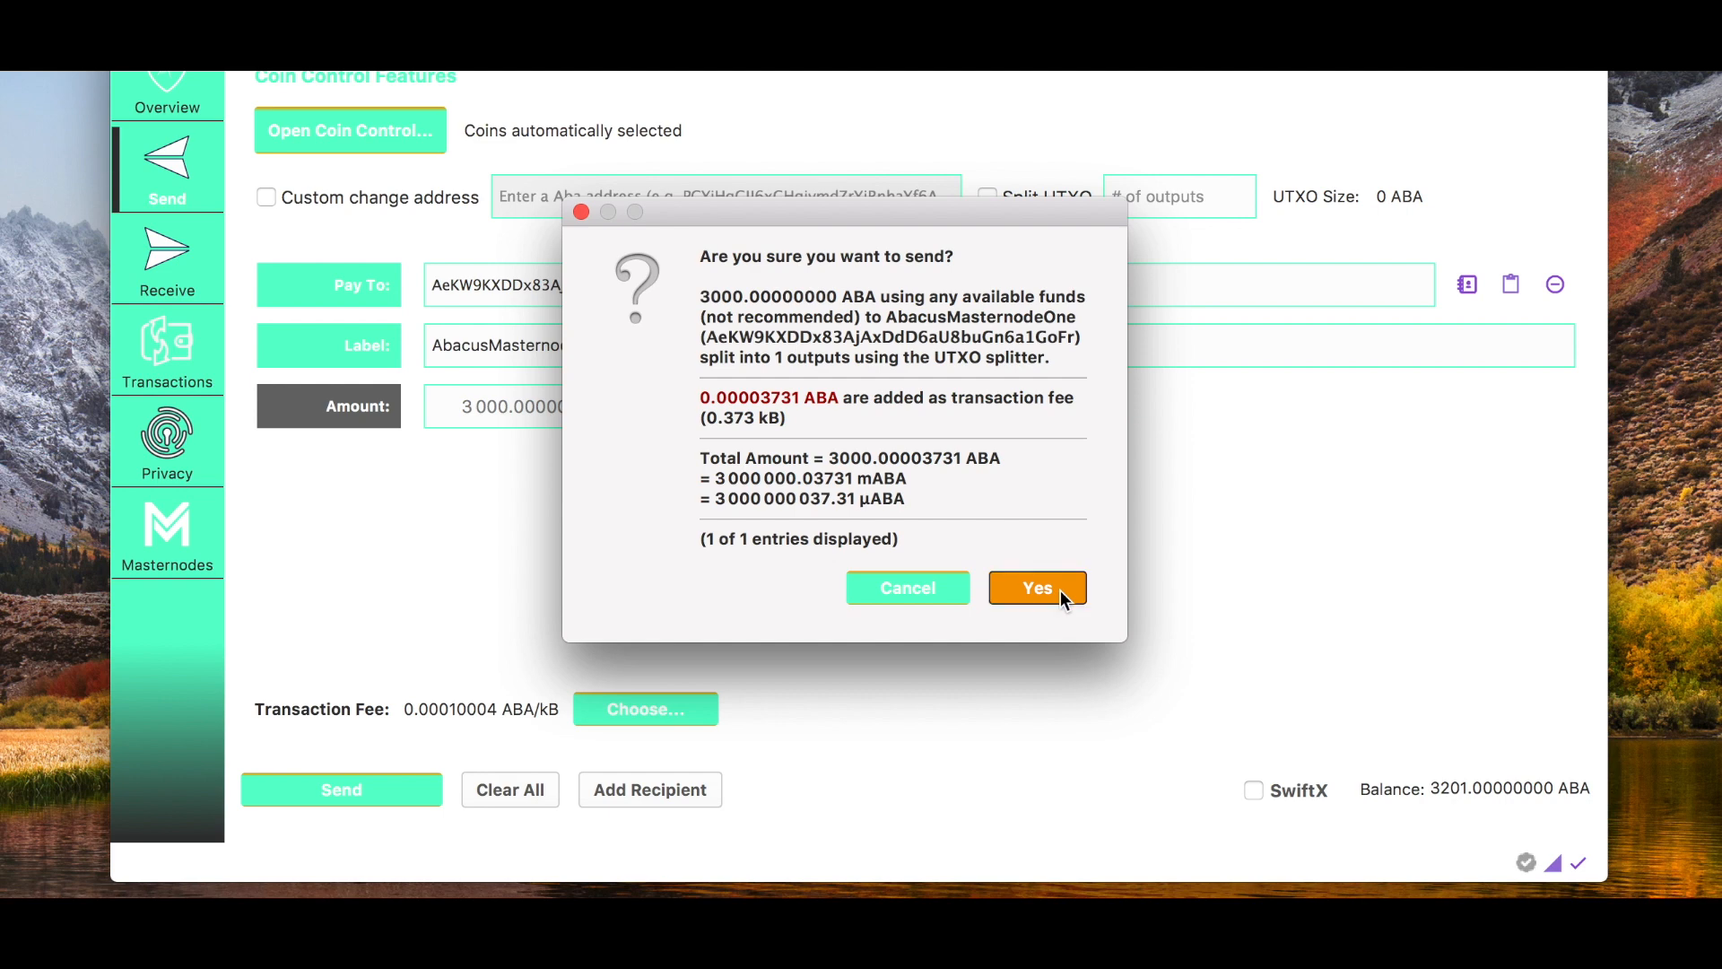
Examine the confirmation status of the 3000 ABA payment to yourself in the wallet's transaction details
{"action": "left_click", "coordinate": [202, 341]}
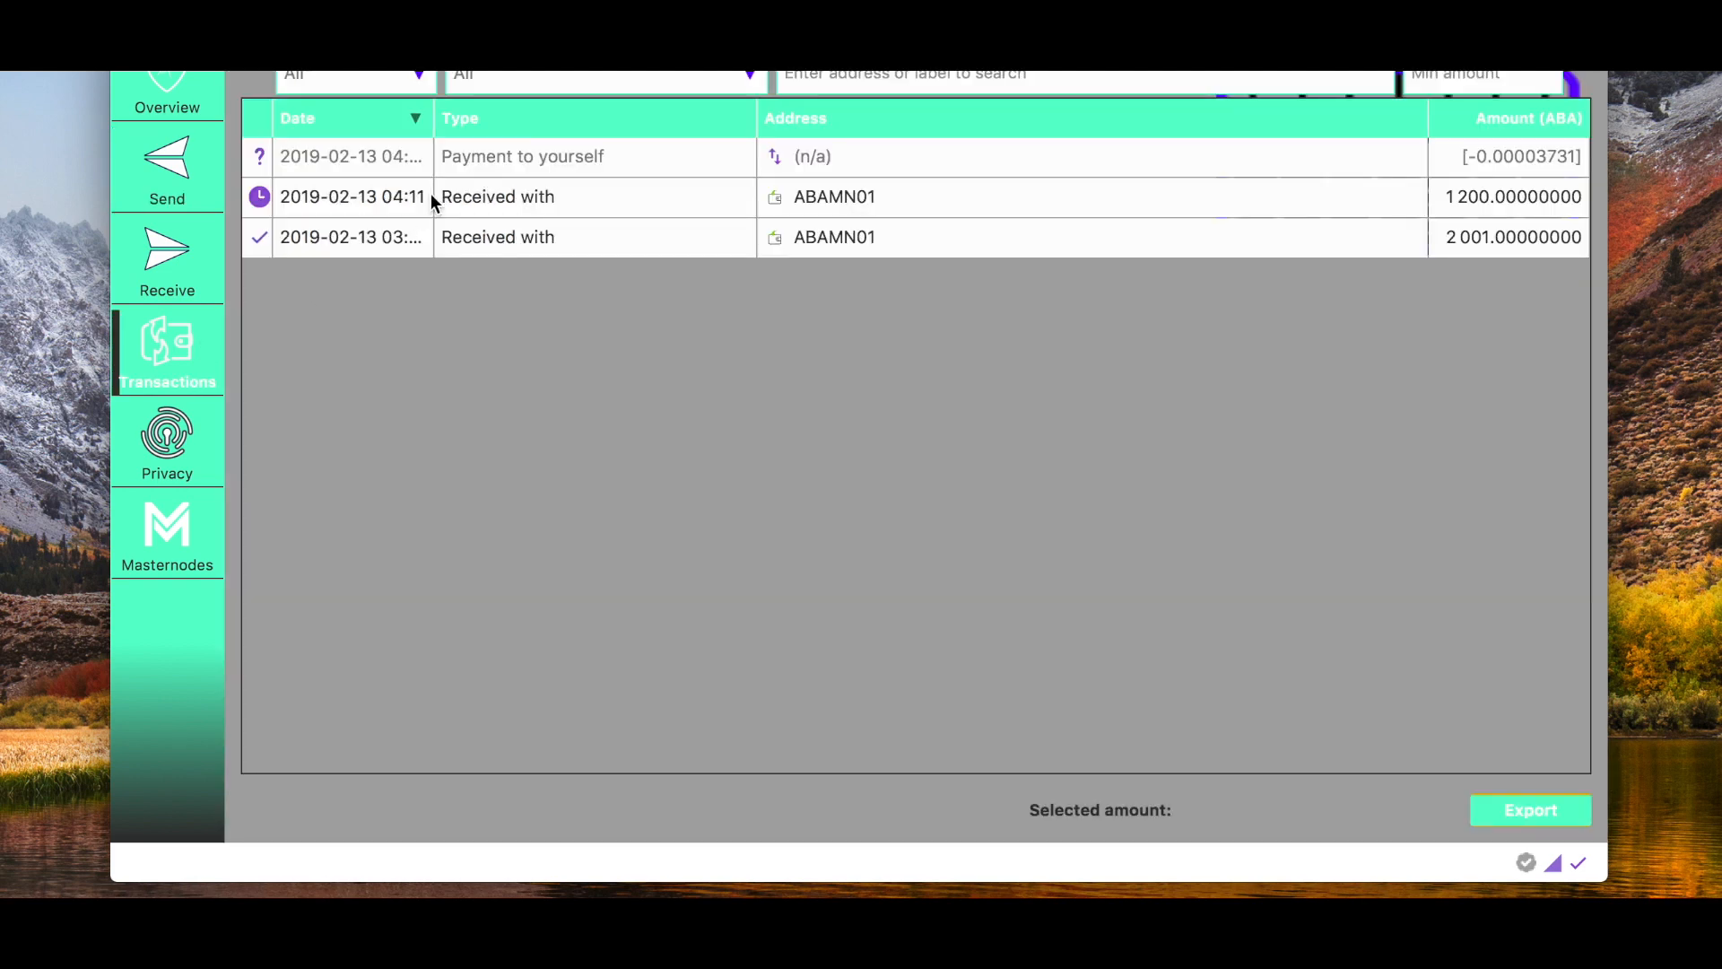
{"action": "double_click", "coordinate": [466, 158]}
{"action": "left_click_drag", "start_coordinate": [540, 227], "coordinate": [681, 229]}
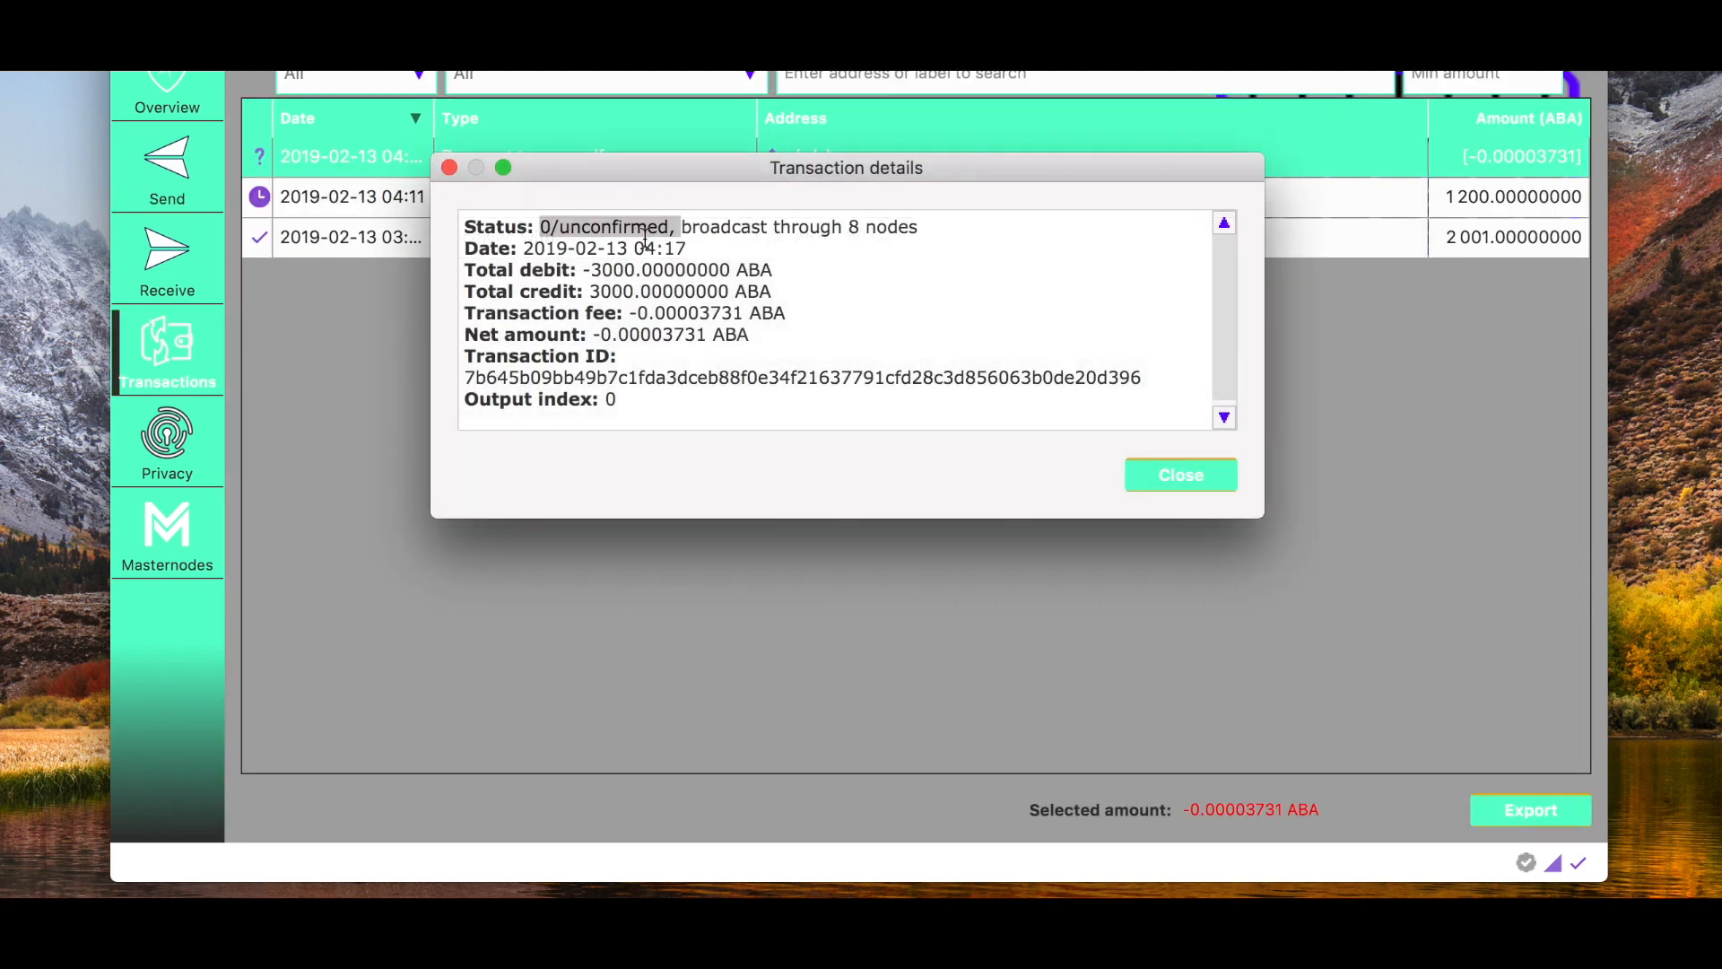
{"action": "key", "text": "ctrl+Left"}
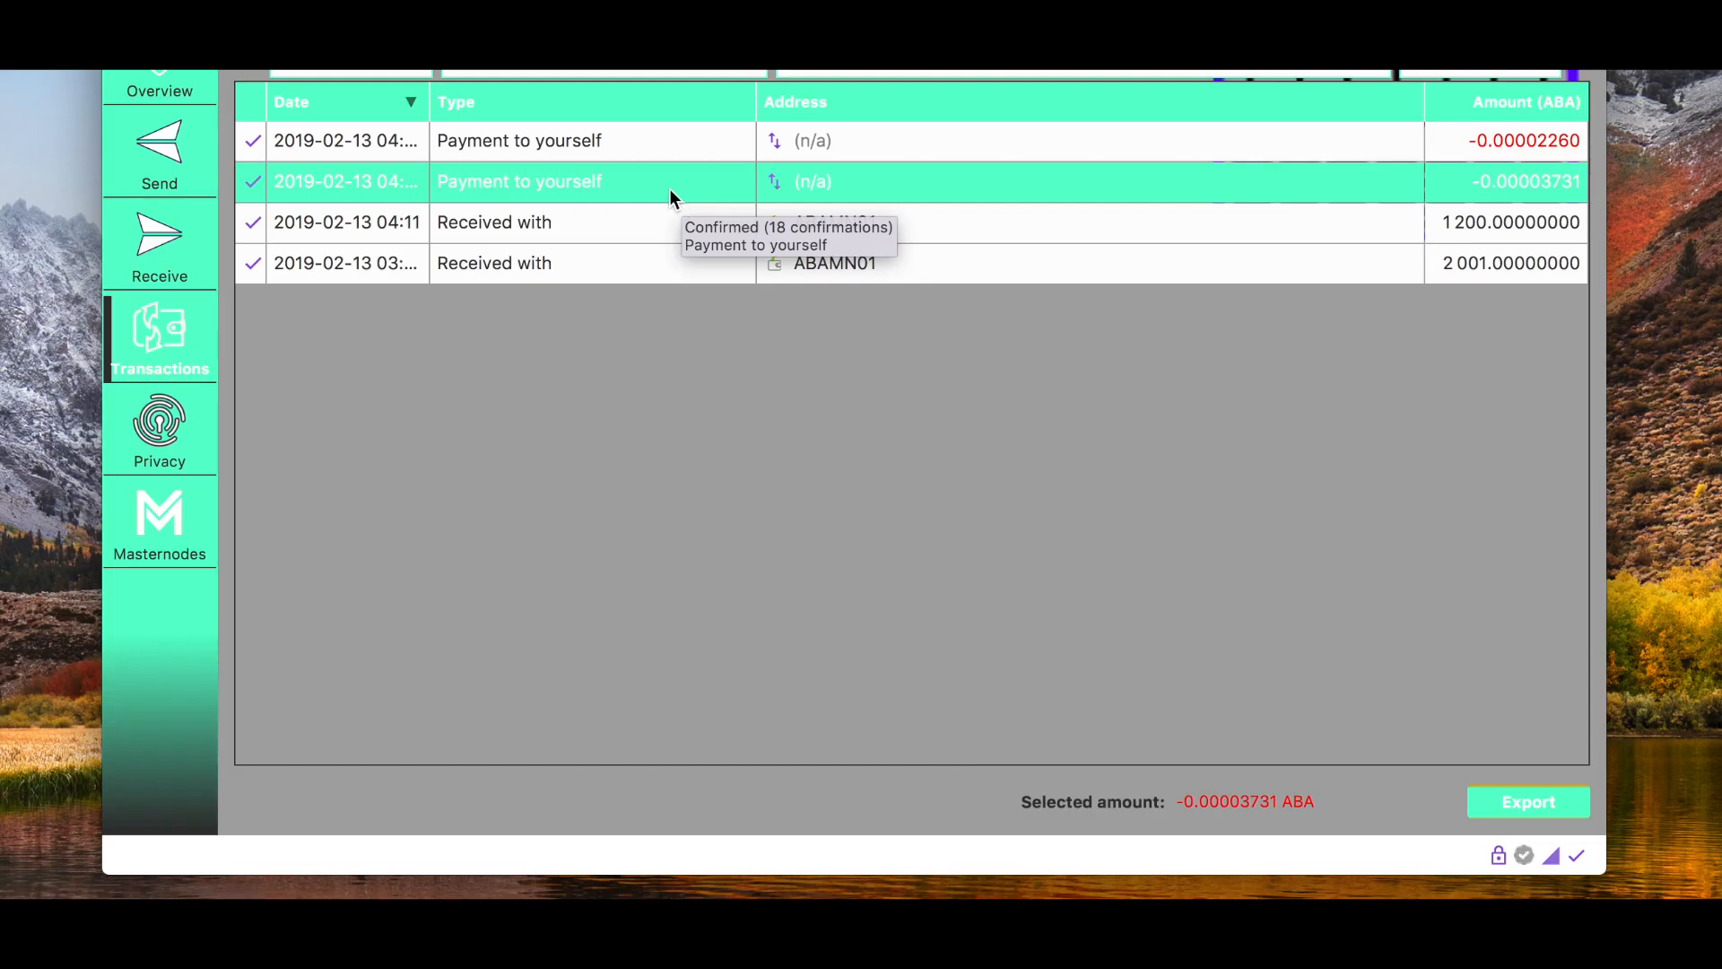
{"action": "double_click", "coordinate": [675, 181]}
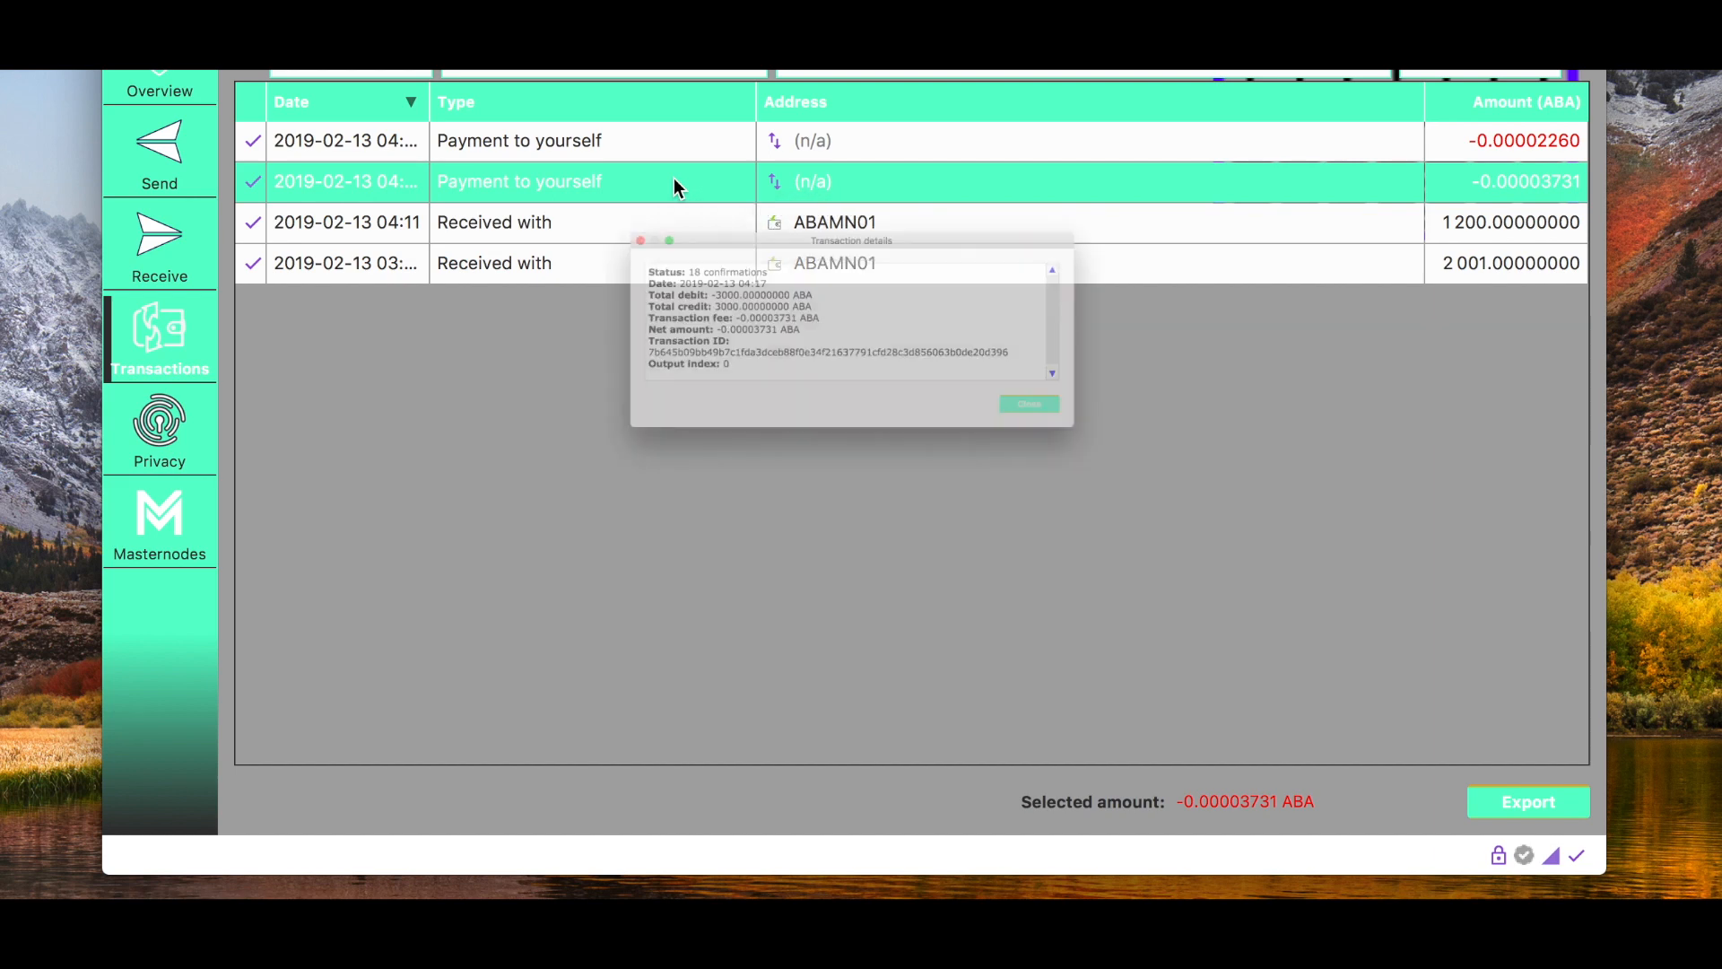
{"action": "left_click_drag", "start_coordinate": [708, 219], "coordinate": [551, 220]}
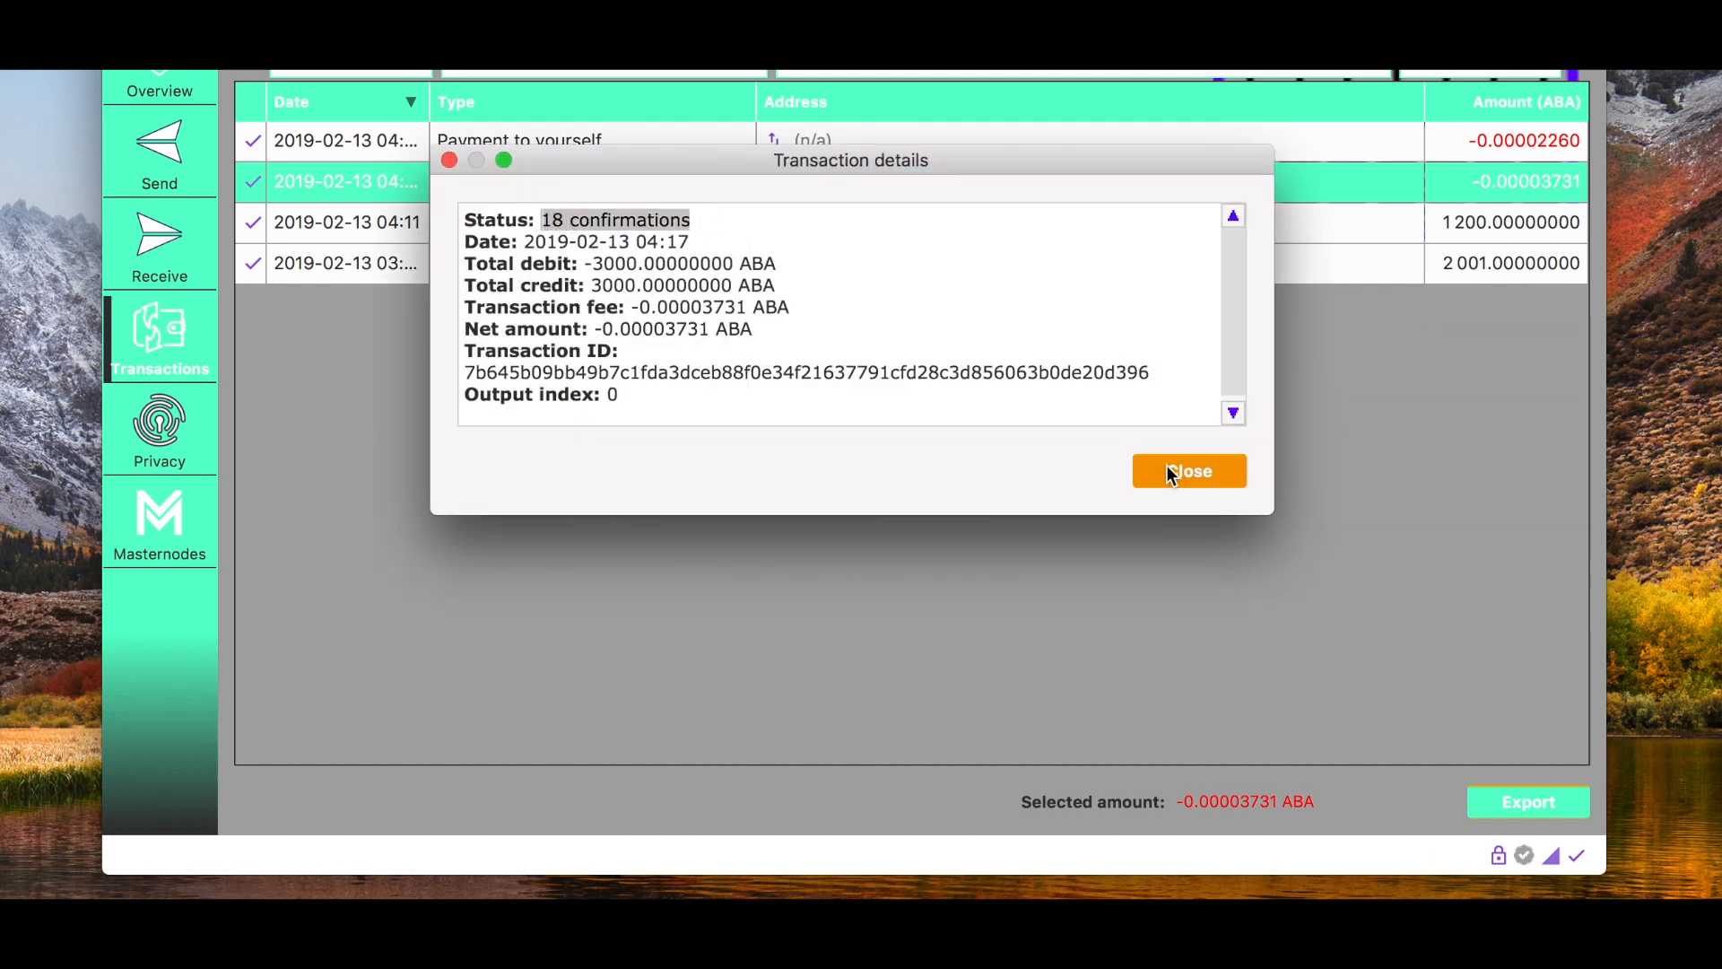
{"action": "left_click", "coordinate": [1166, 468]}
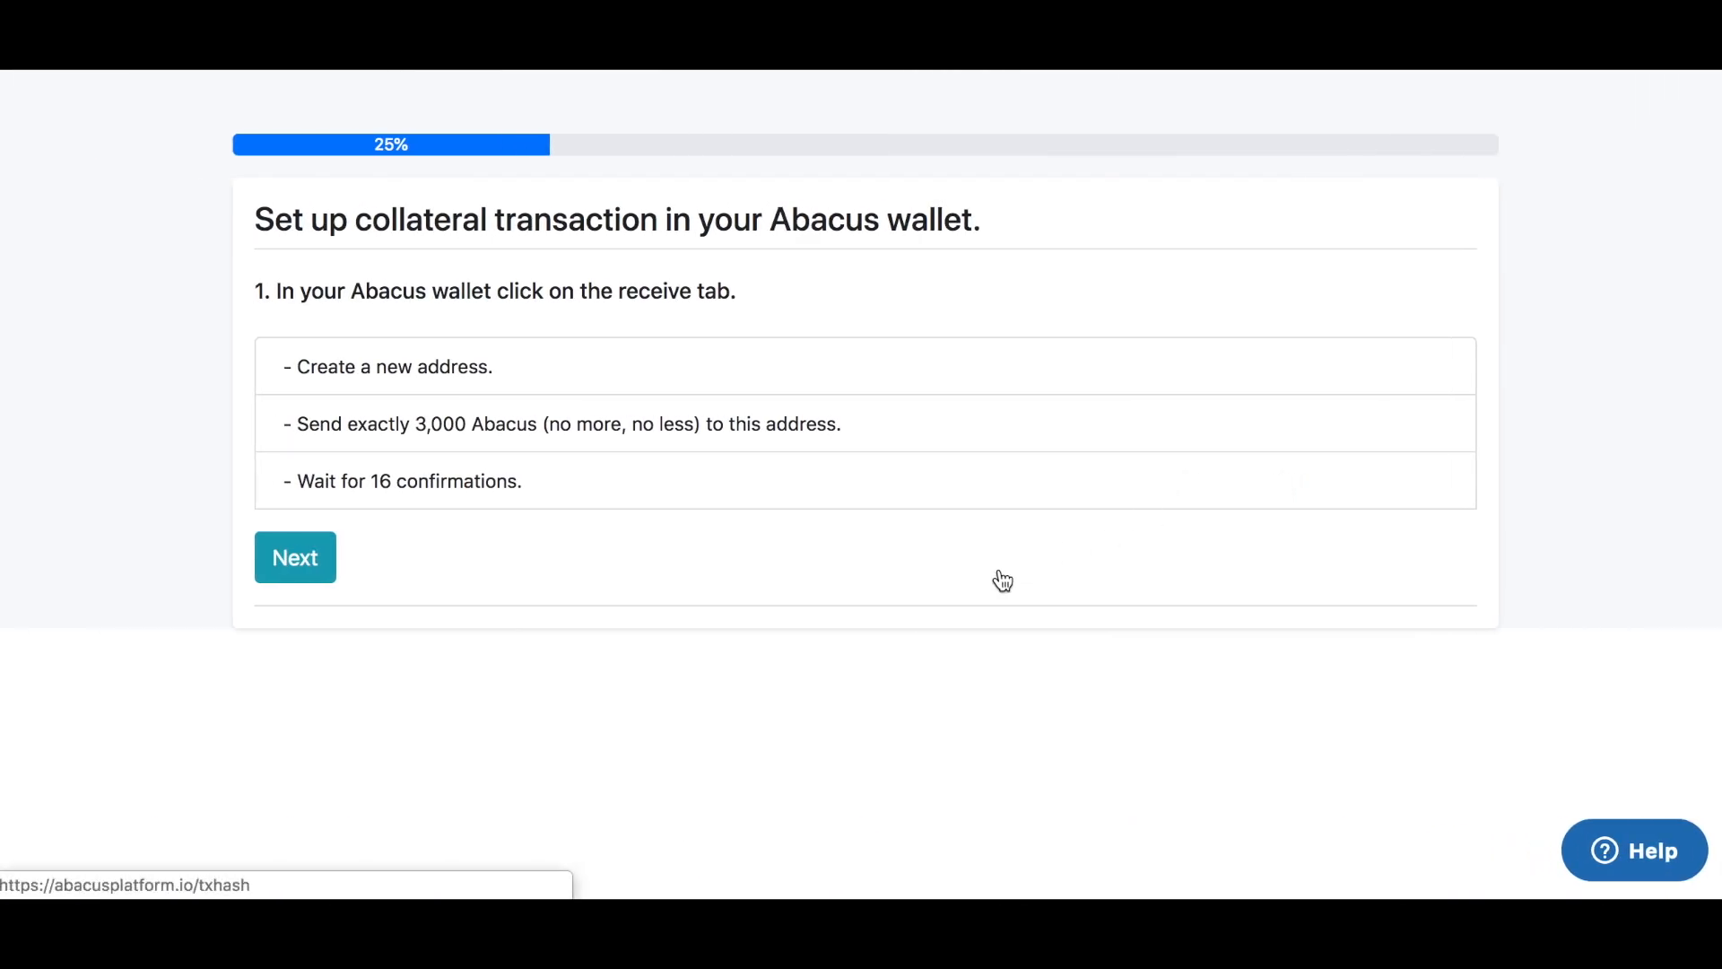
Advance the hosting setup to the masternode outputs stage and open the wallet's debug console
{"action": "left_click", "coordinate": [308, 572]}
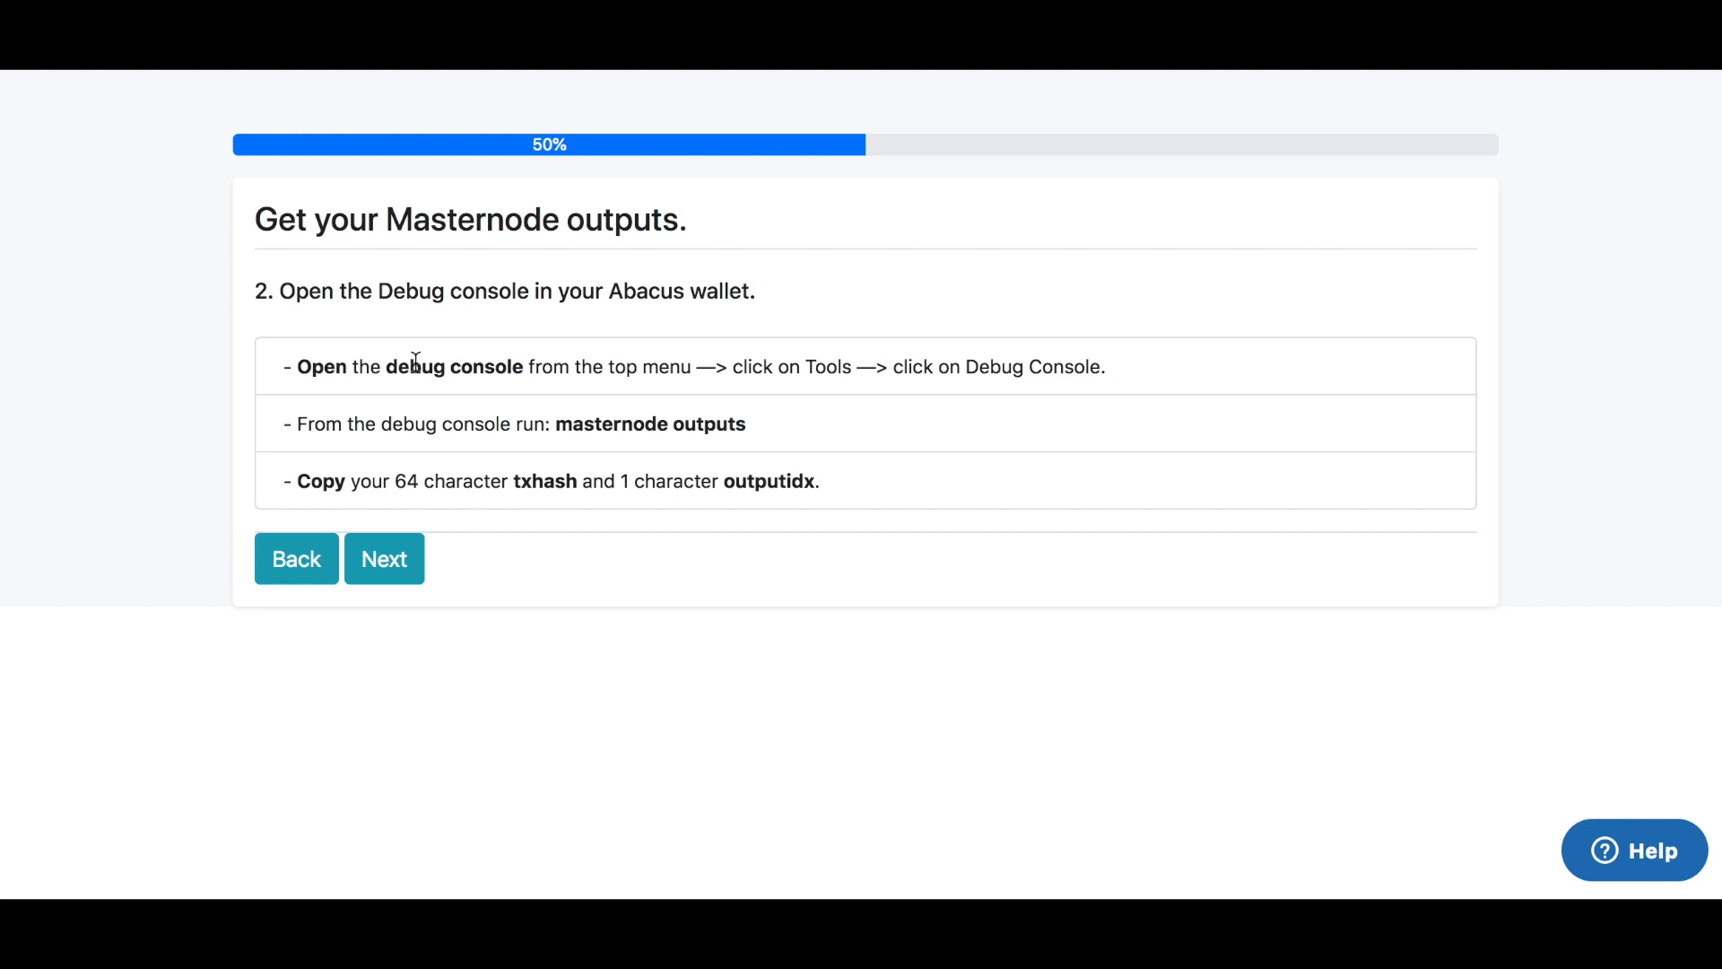
{"action": "left_click_drag", "start_coordinate": [415, 359], "coordinate": [748, 367]}
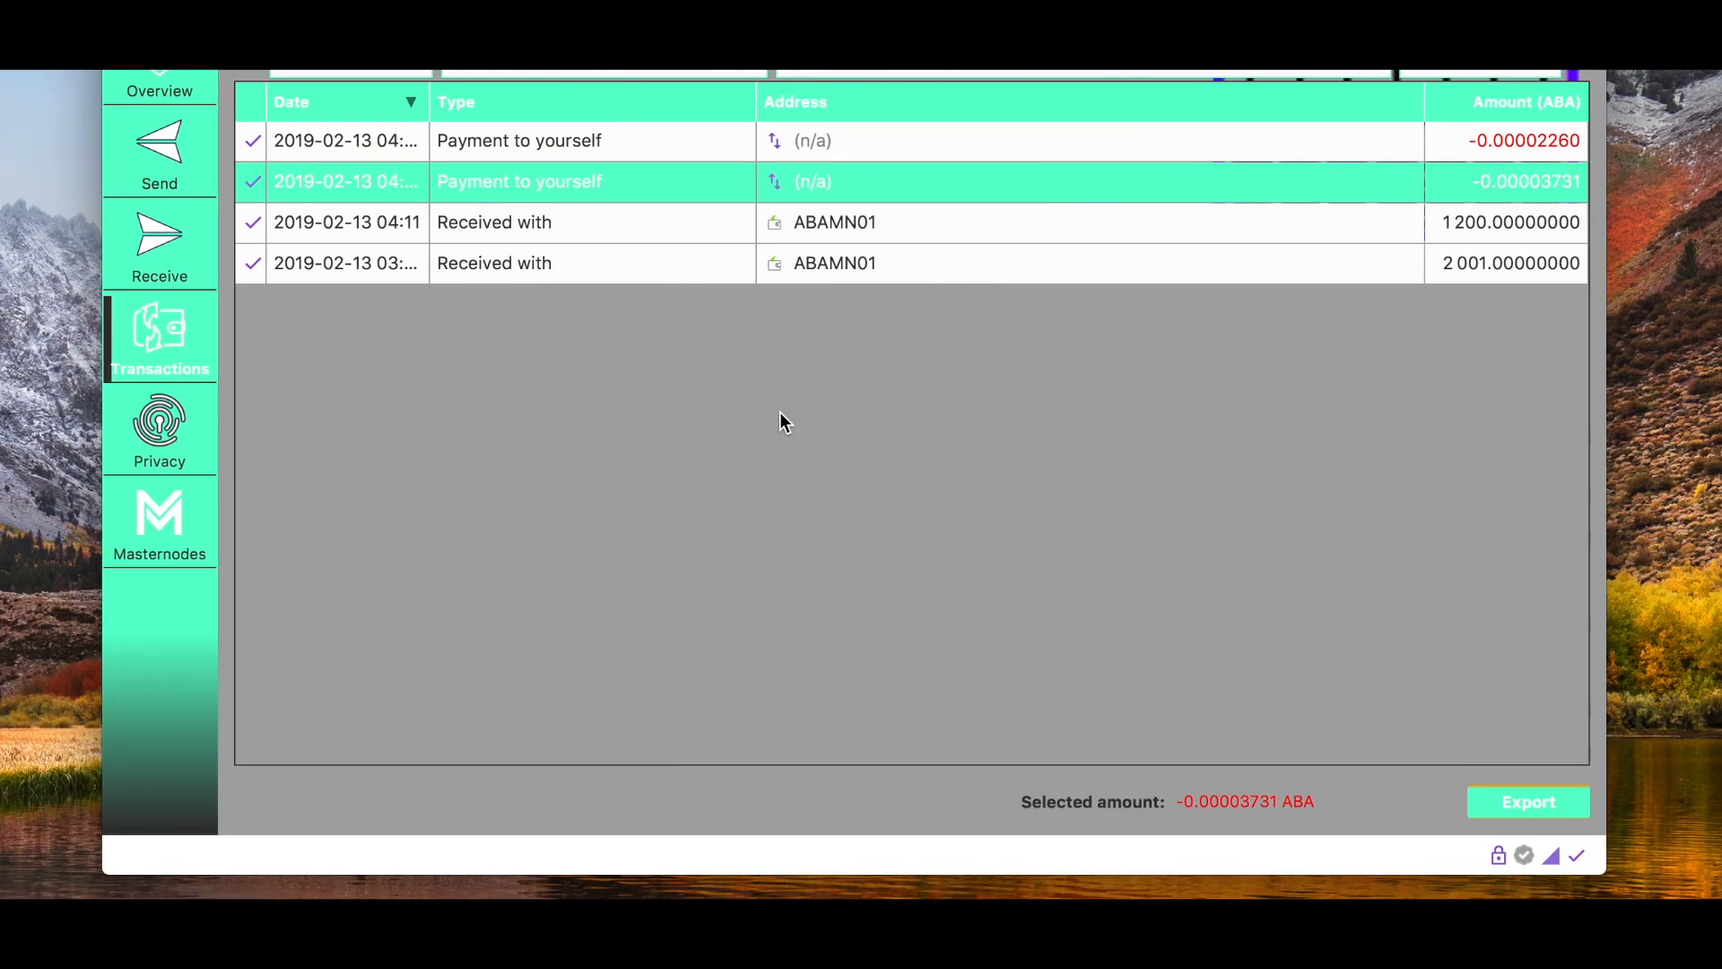
{"action": "left_click", "coordinate": [778, 412]}
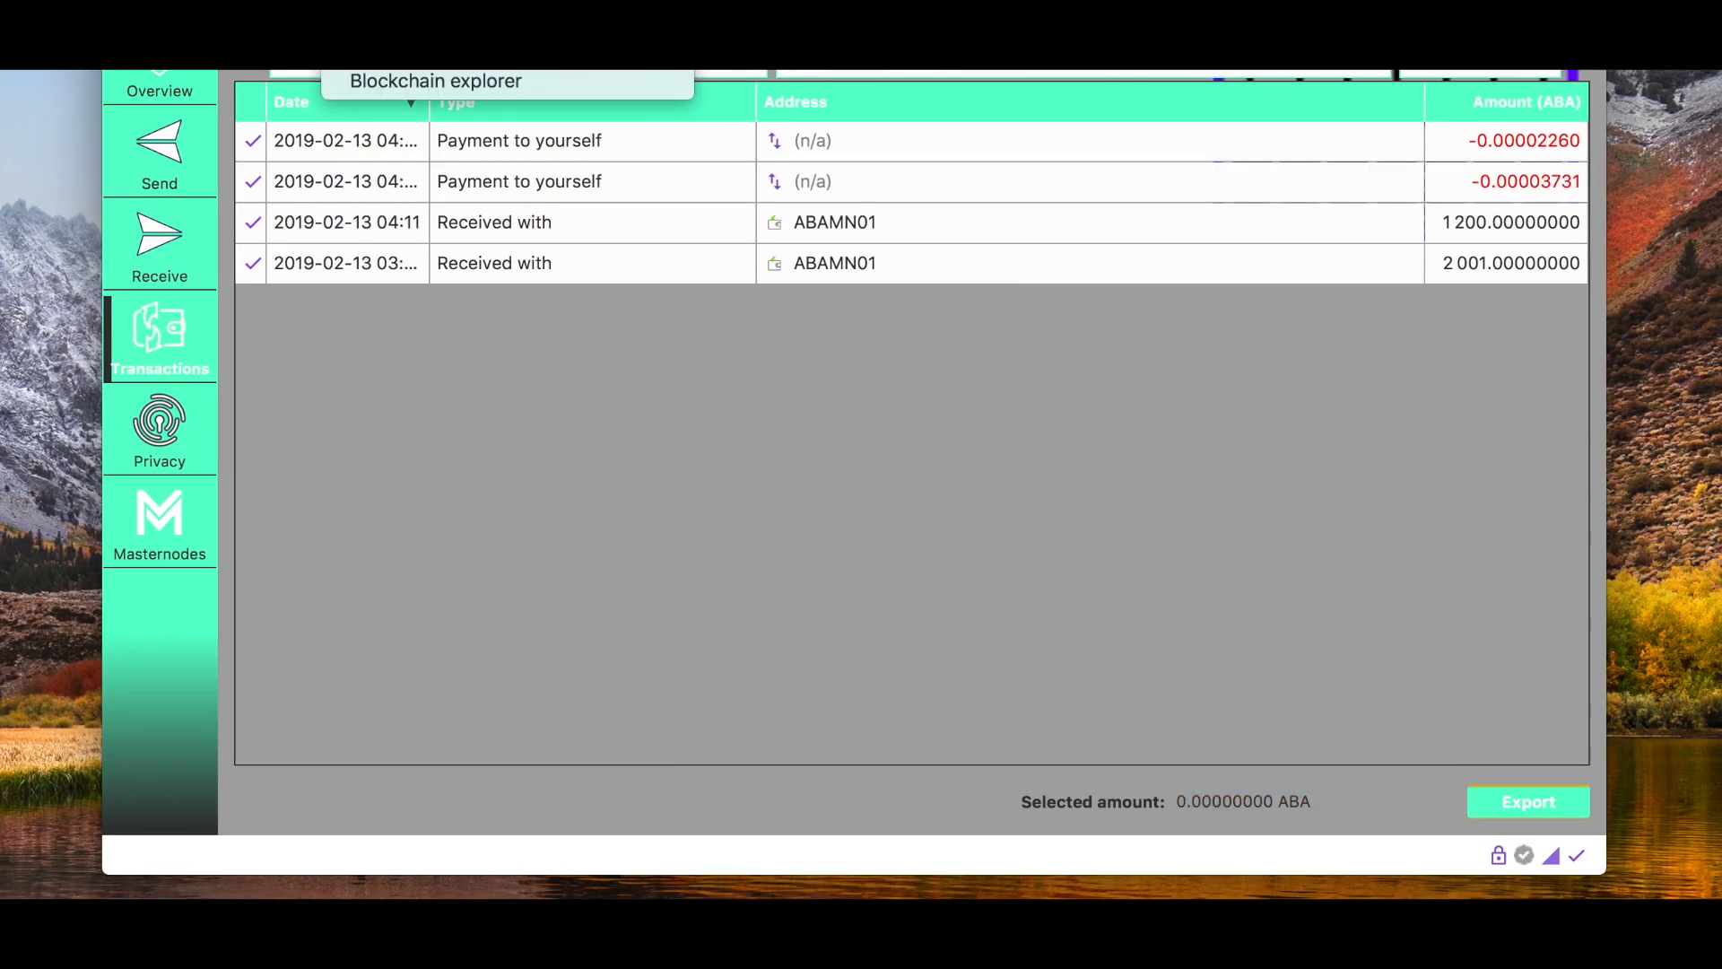
{"action": "left_click", "coordinate": [422, 63]}
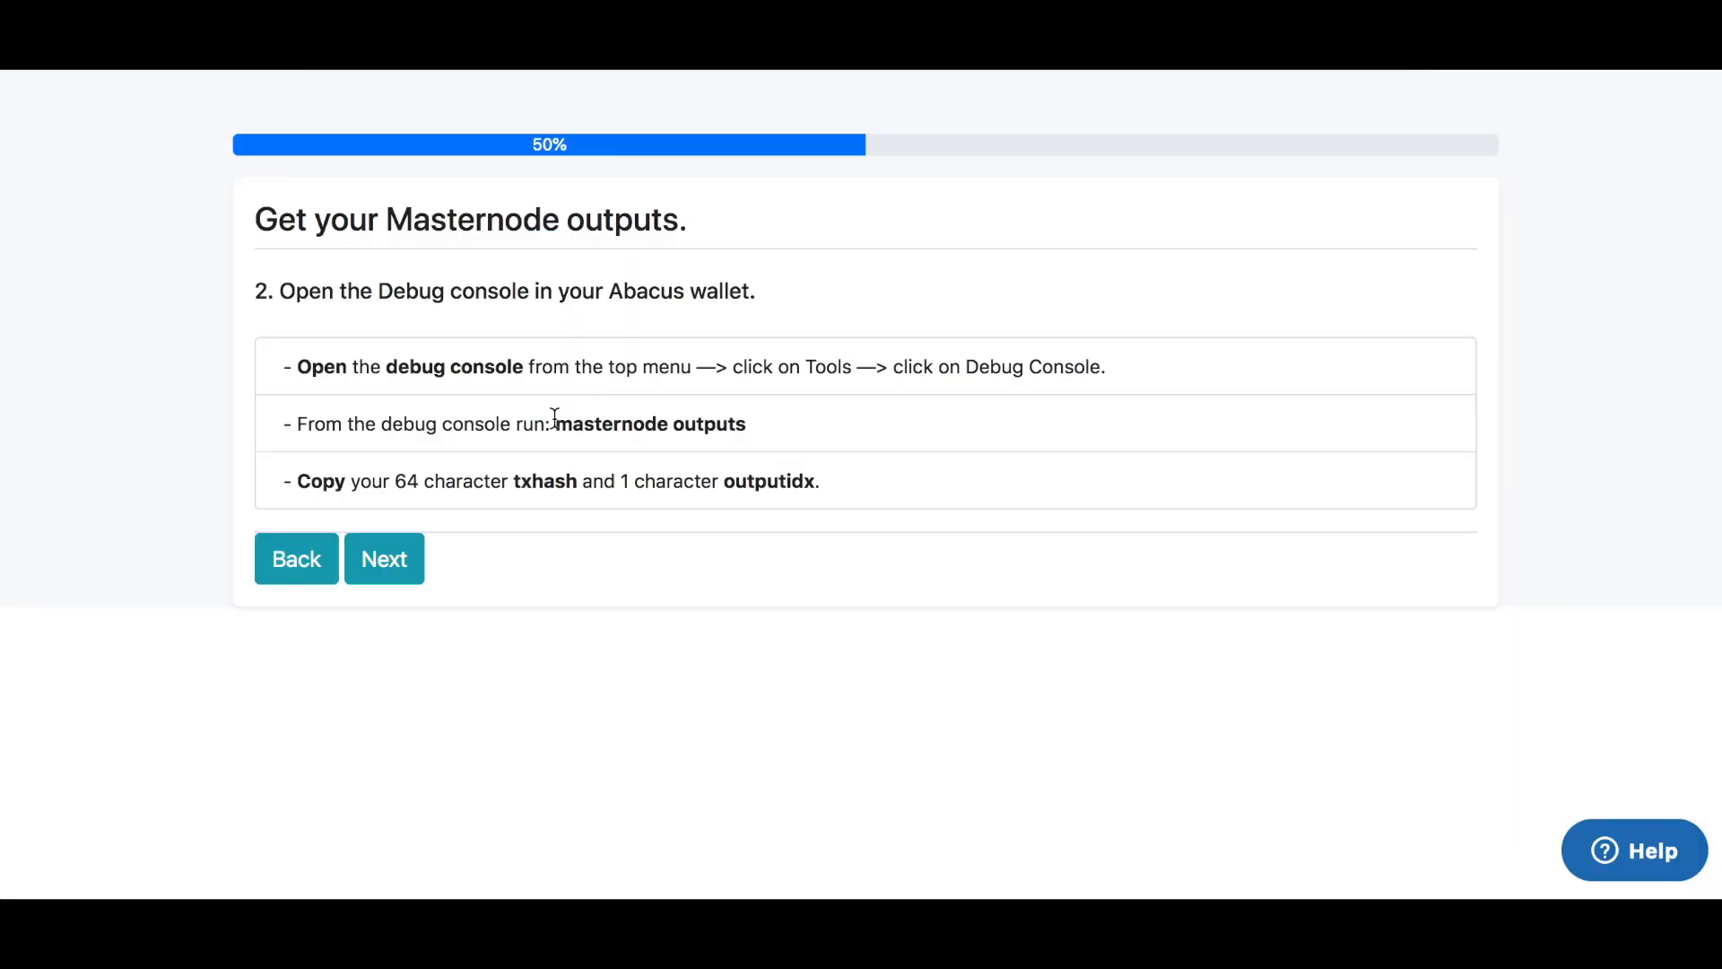
Copy the command "masternode outputs" from the setup instructions and run it in the debug console
{"action": "left_click_drag", "start_coordinate": [552, 421], "coordinate": [752, 425]}
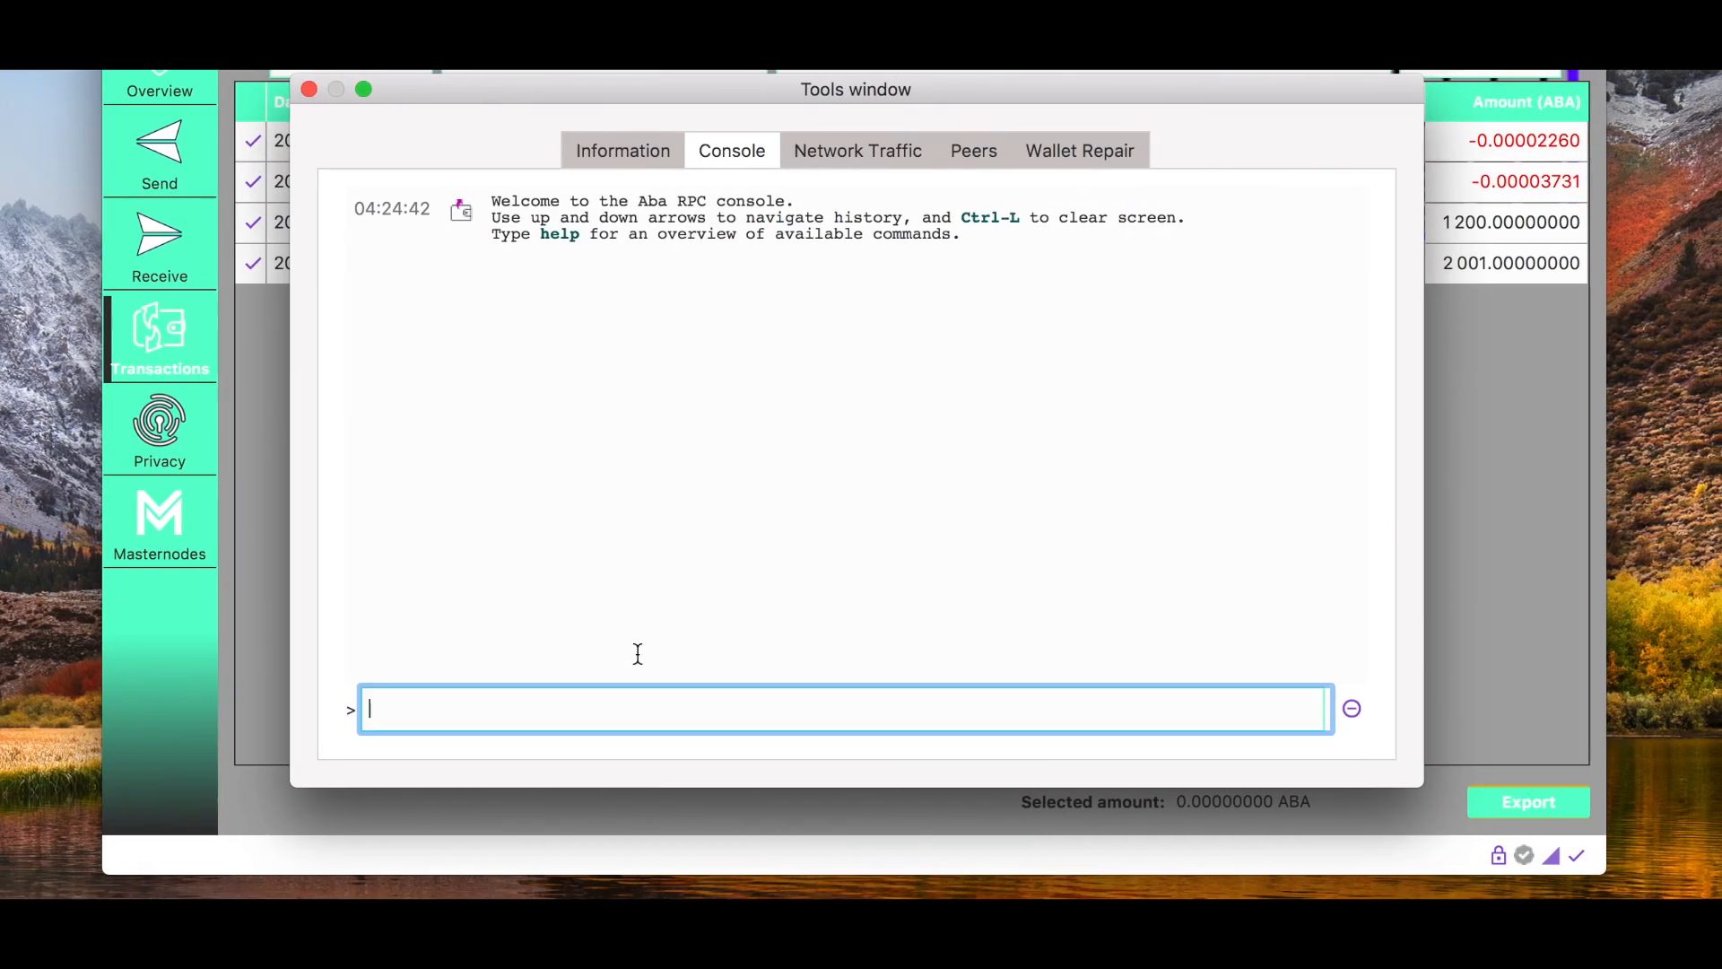
{"action": "key", "text": "super+v"}
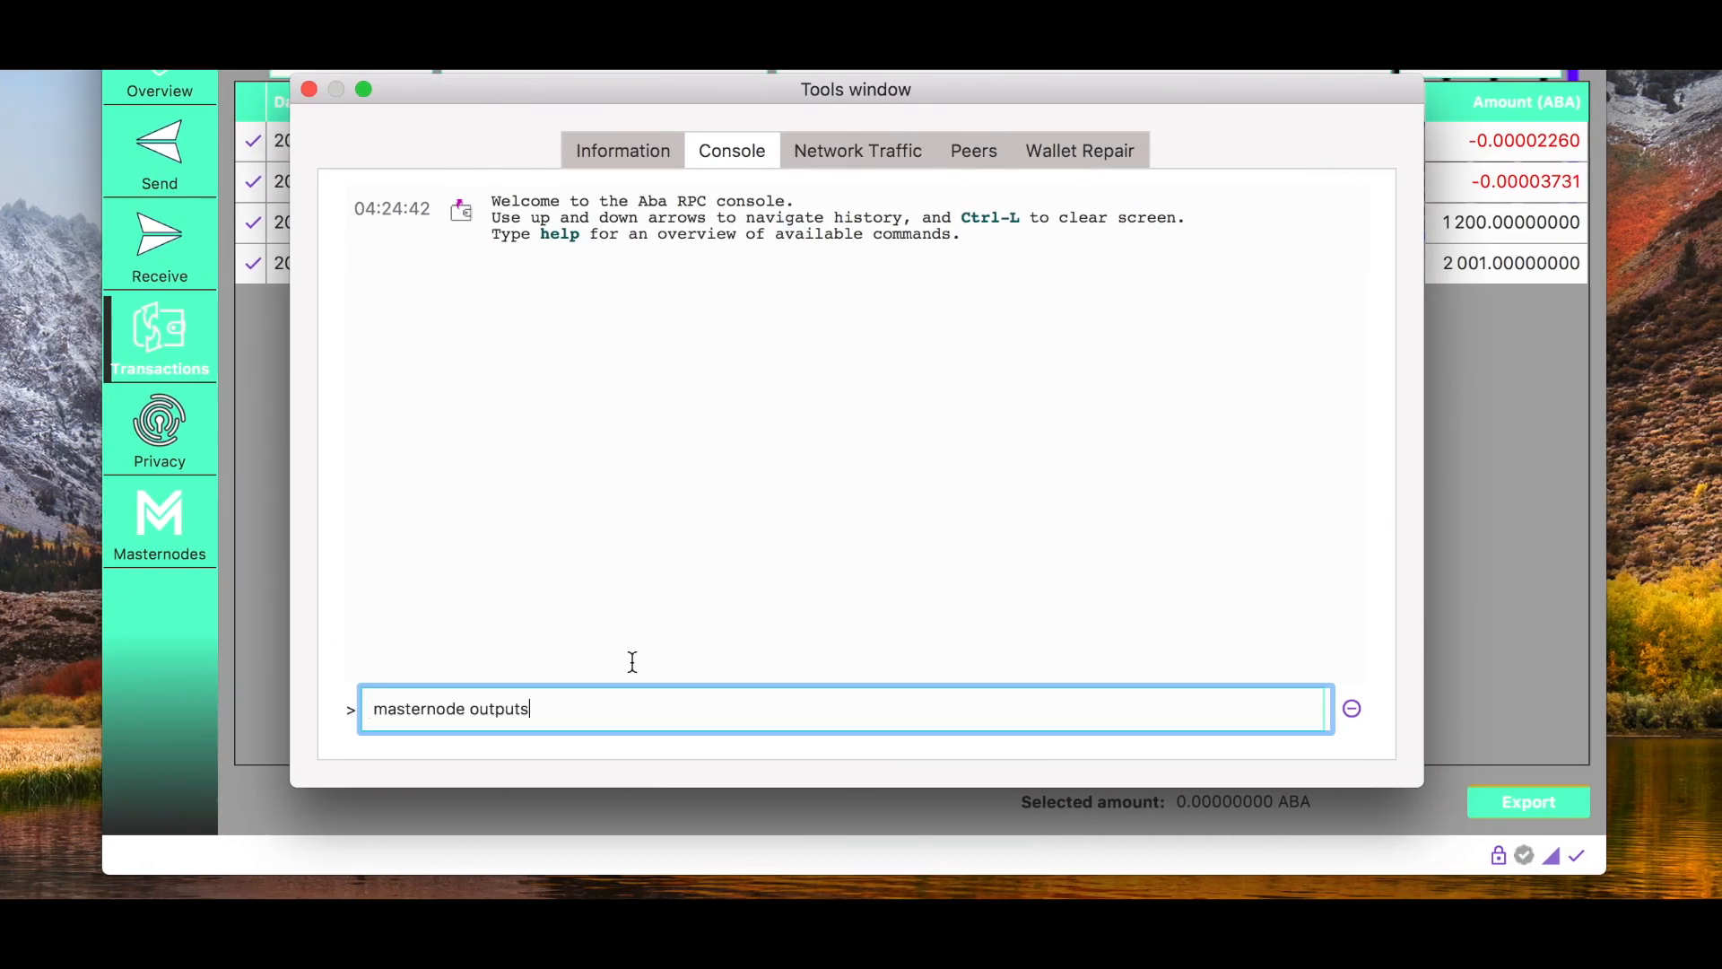
{"action": "key", "text": "Return"}
Copy the txhash from the console output, advance the hosting setup and paste it as the Txhash
{"action": "left_click", "coordinate": [753, 346]}
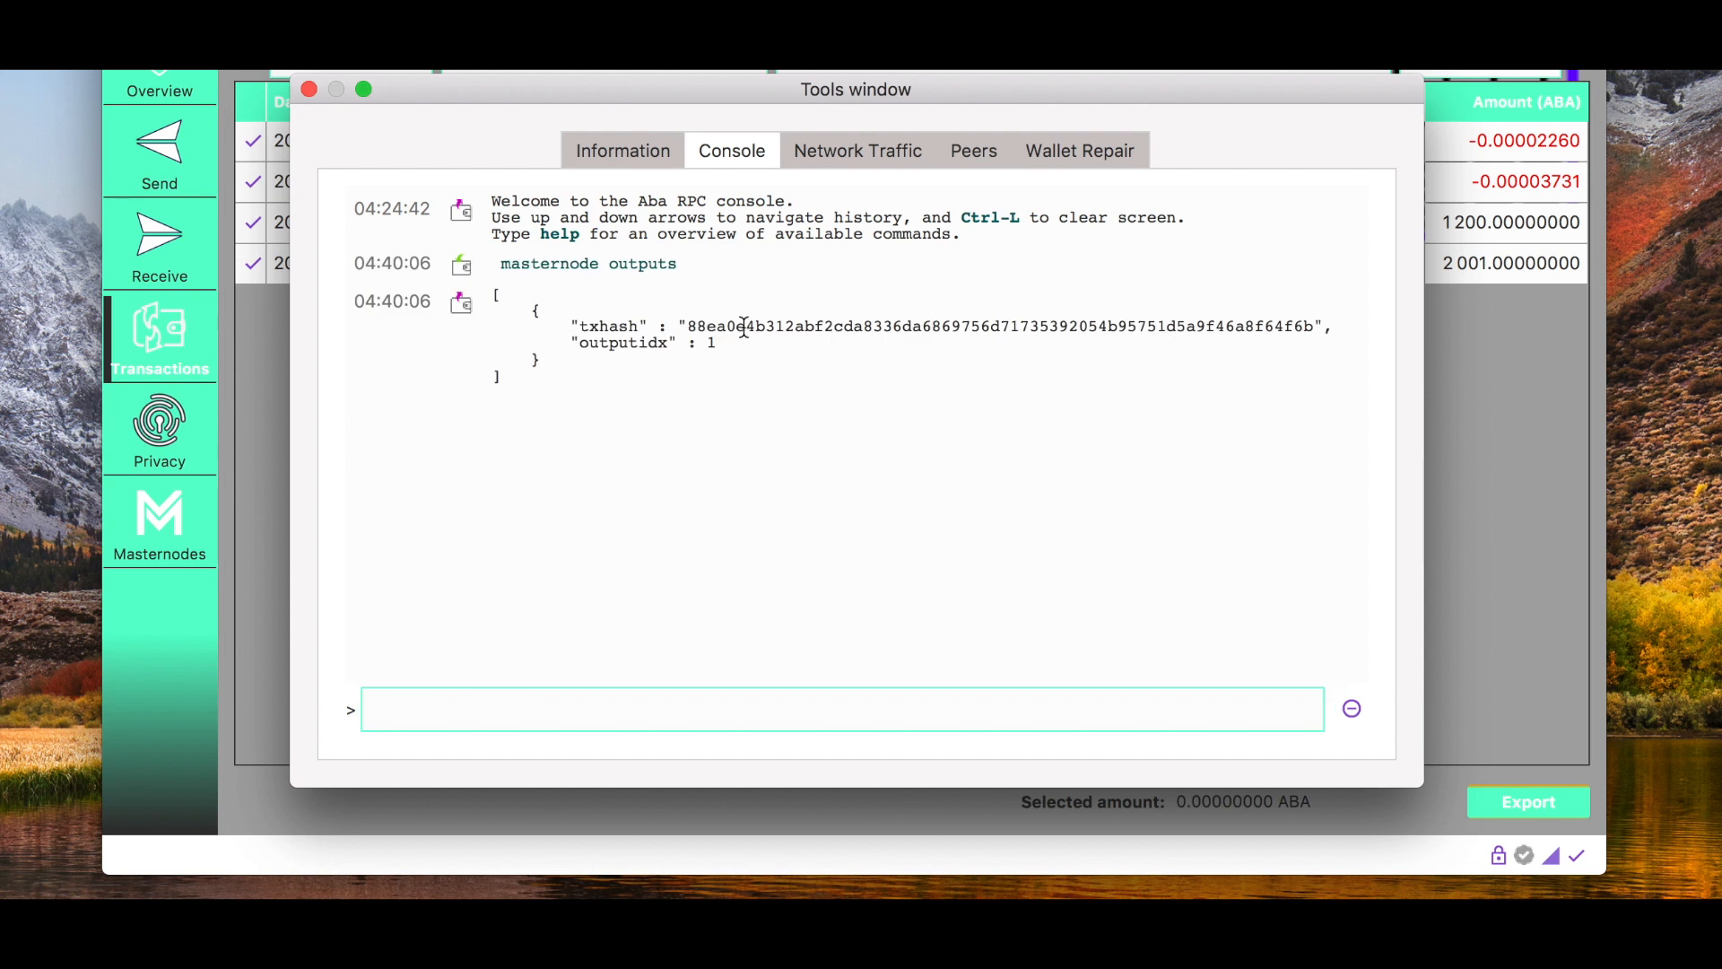
{"action": "double_click", "coordinate": [743, 324]}
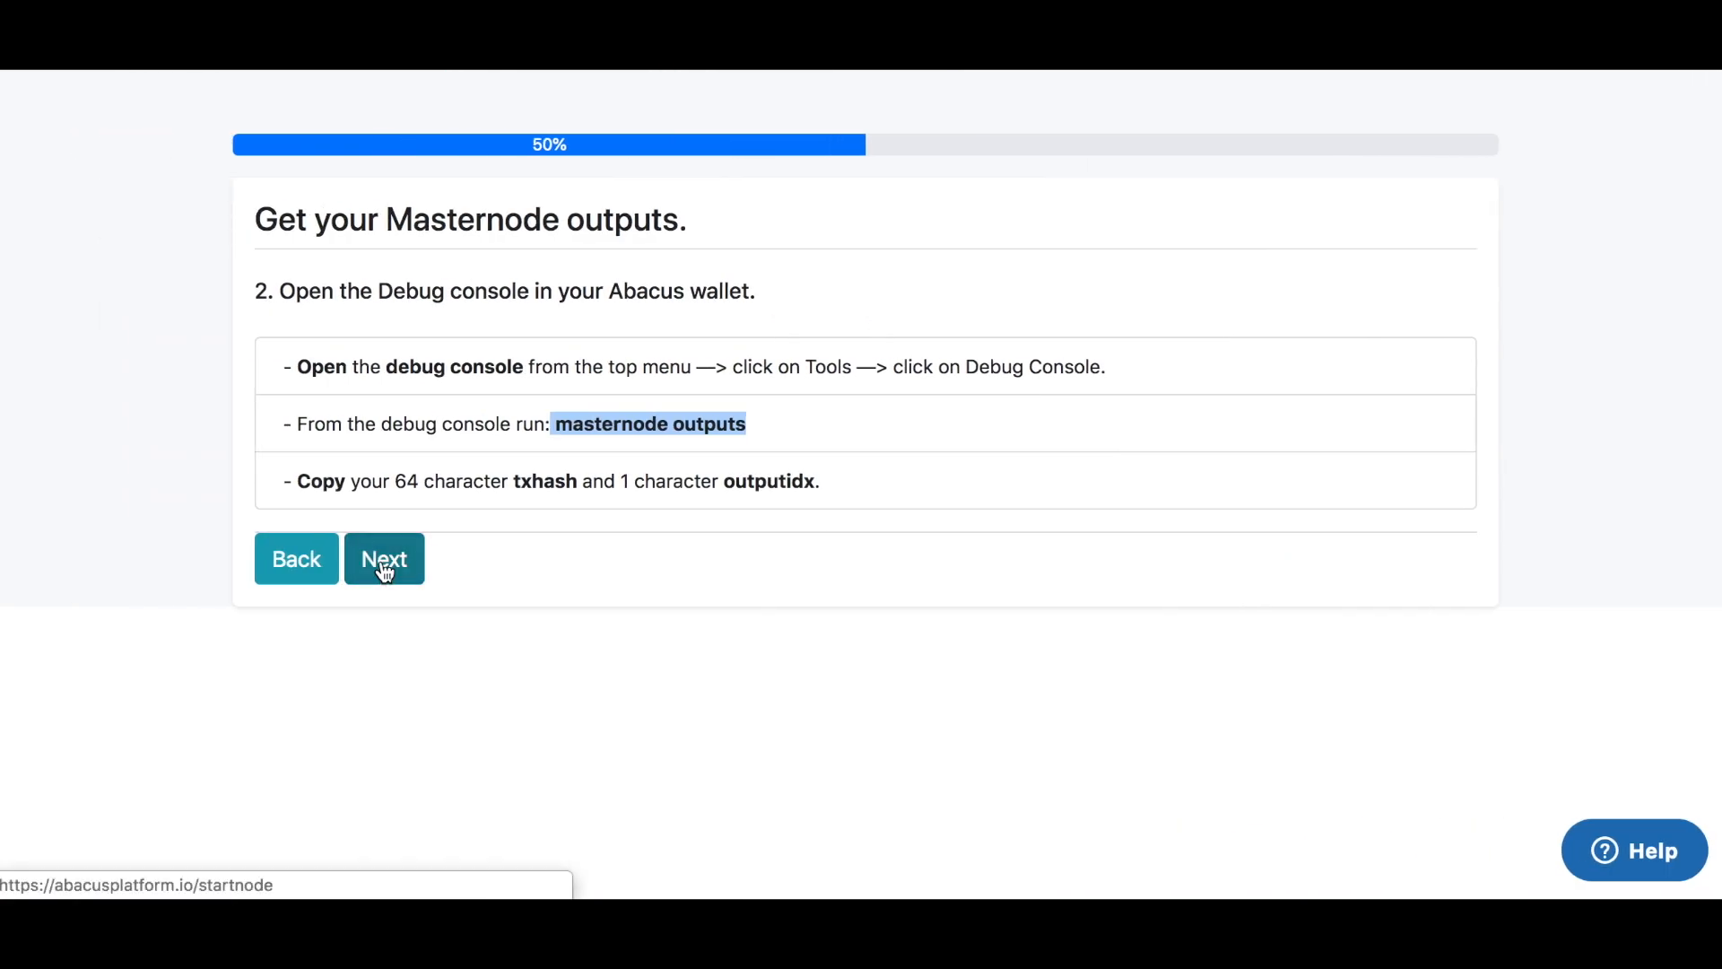
{"action": "left_click", "coordinate": [384, 562]}
{"action": "left_click", "coordinate": [743, 401]}
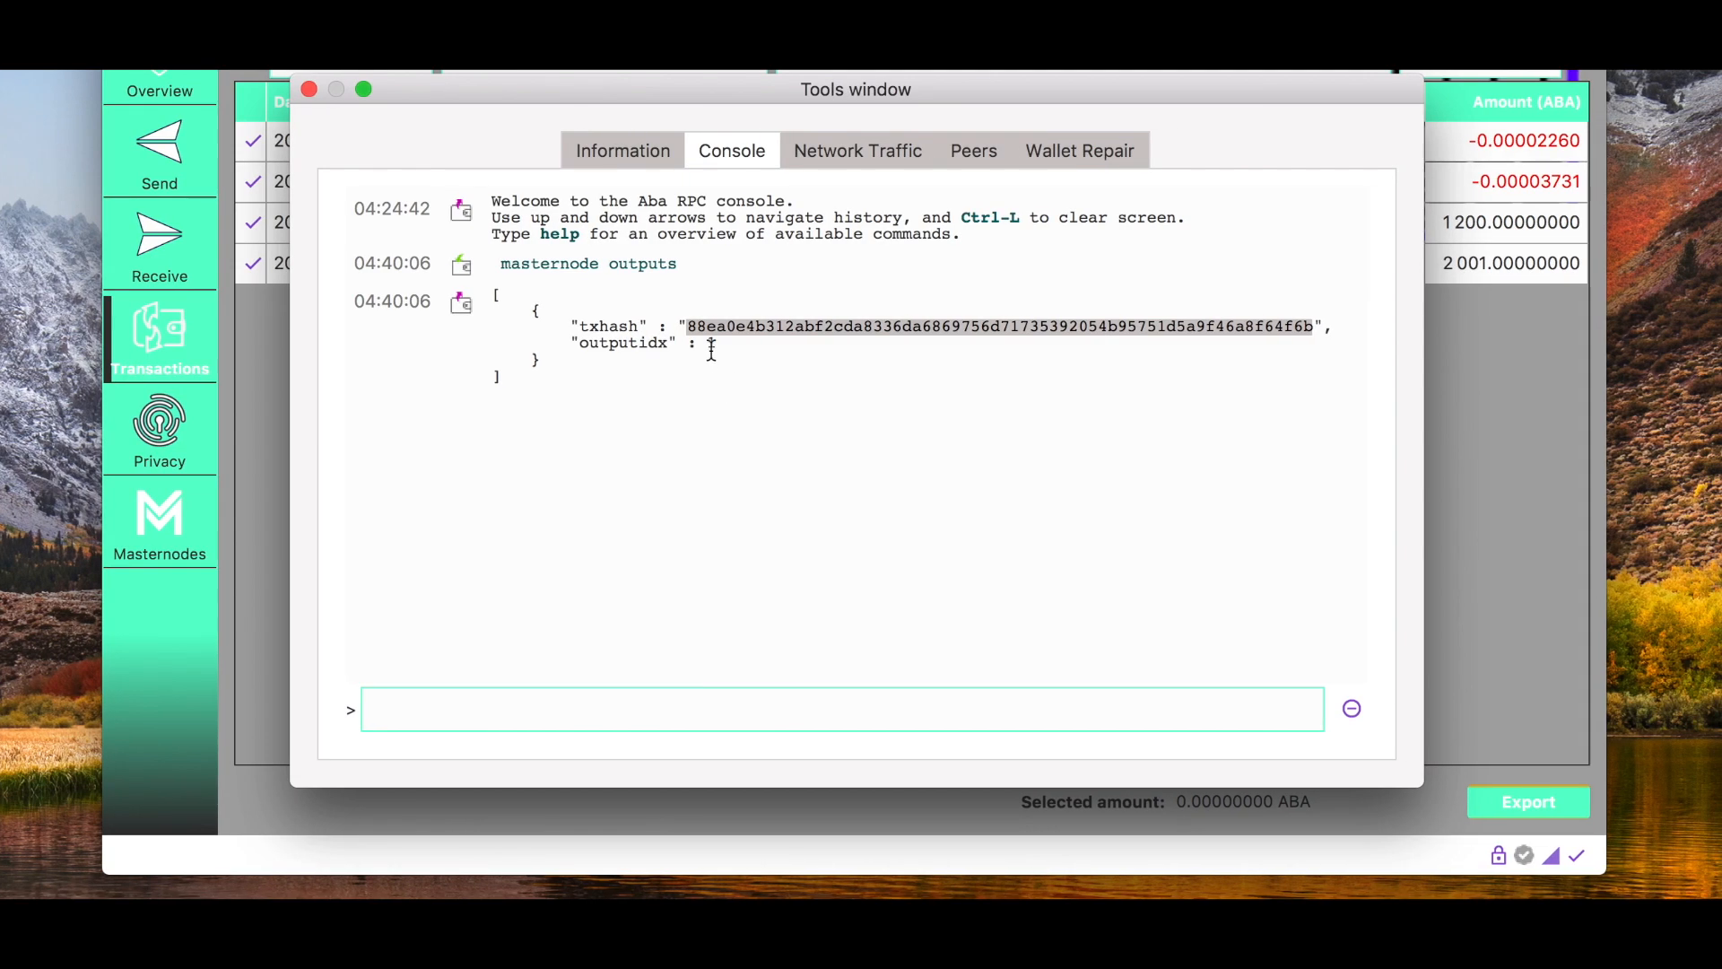
Copy the outputidx value from the console output, enter 1 as the Output and start the masternode syncing
{"action": "double_click", "coordinate": [711, 344]}
{"action": "key", "text": "super+c"}
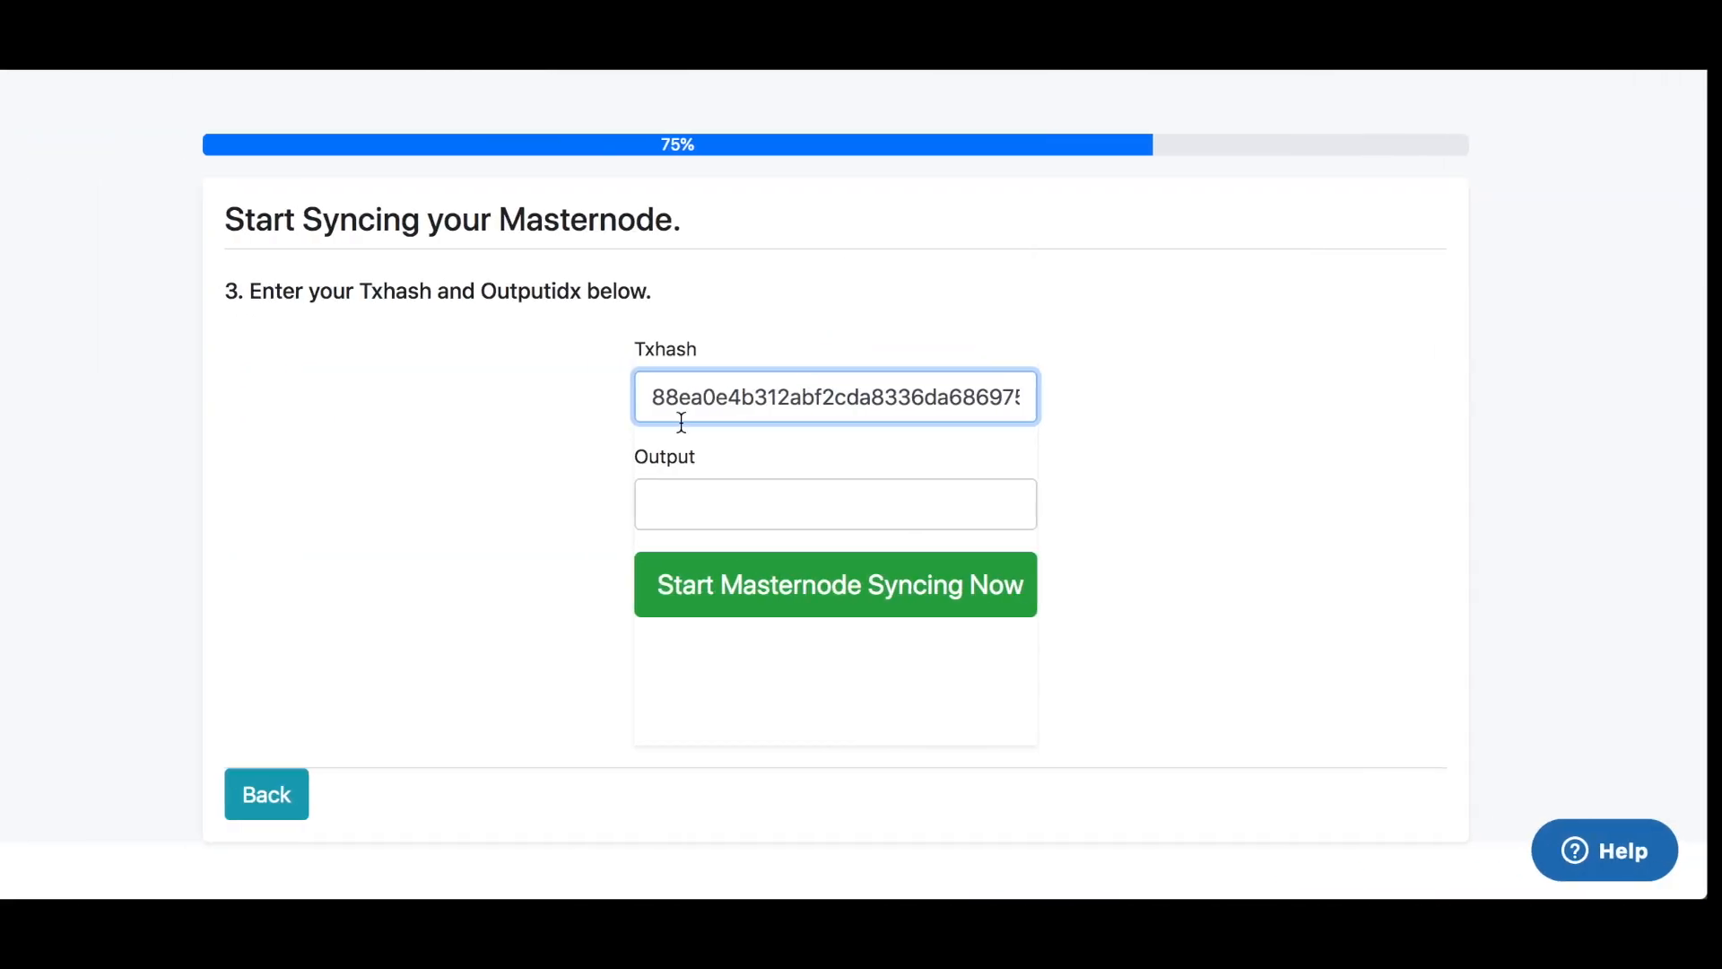
{"action": "left_click", "coordinate": [744, 504]}
{"action": "key", "text": "super+v"}
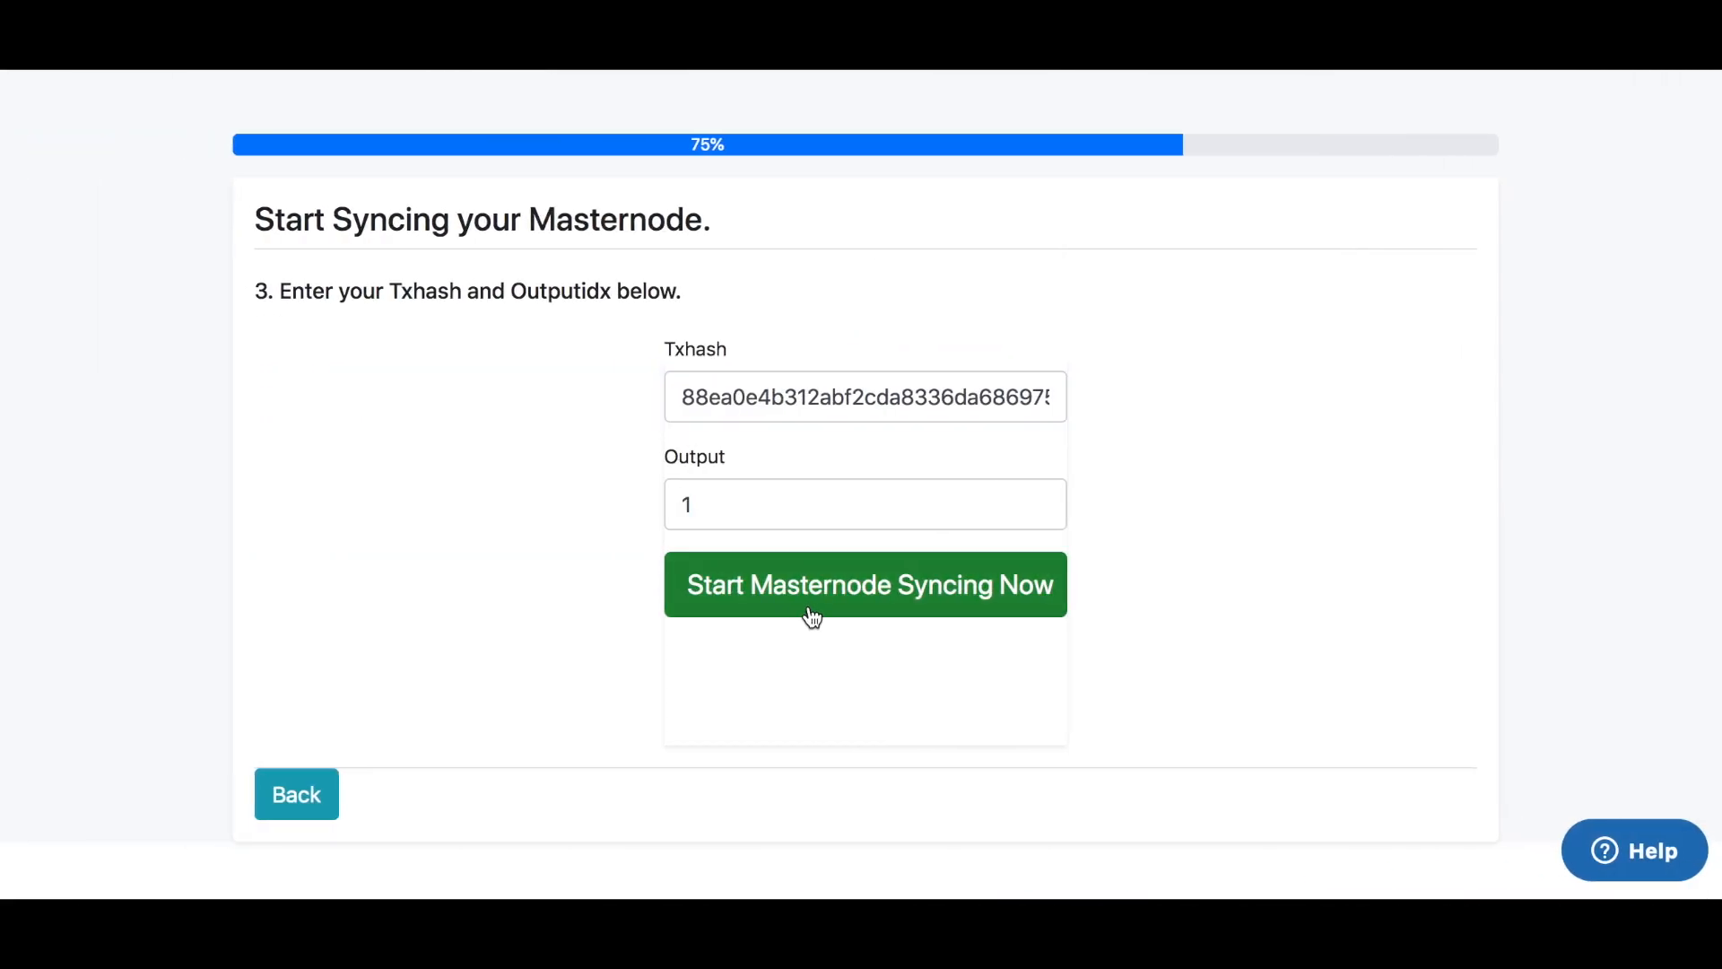
{"action": "left_click", "coordinate": [812, 615]}
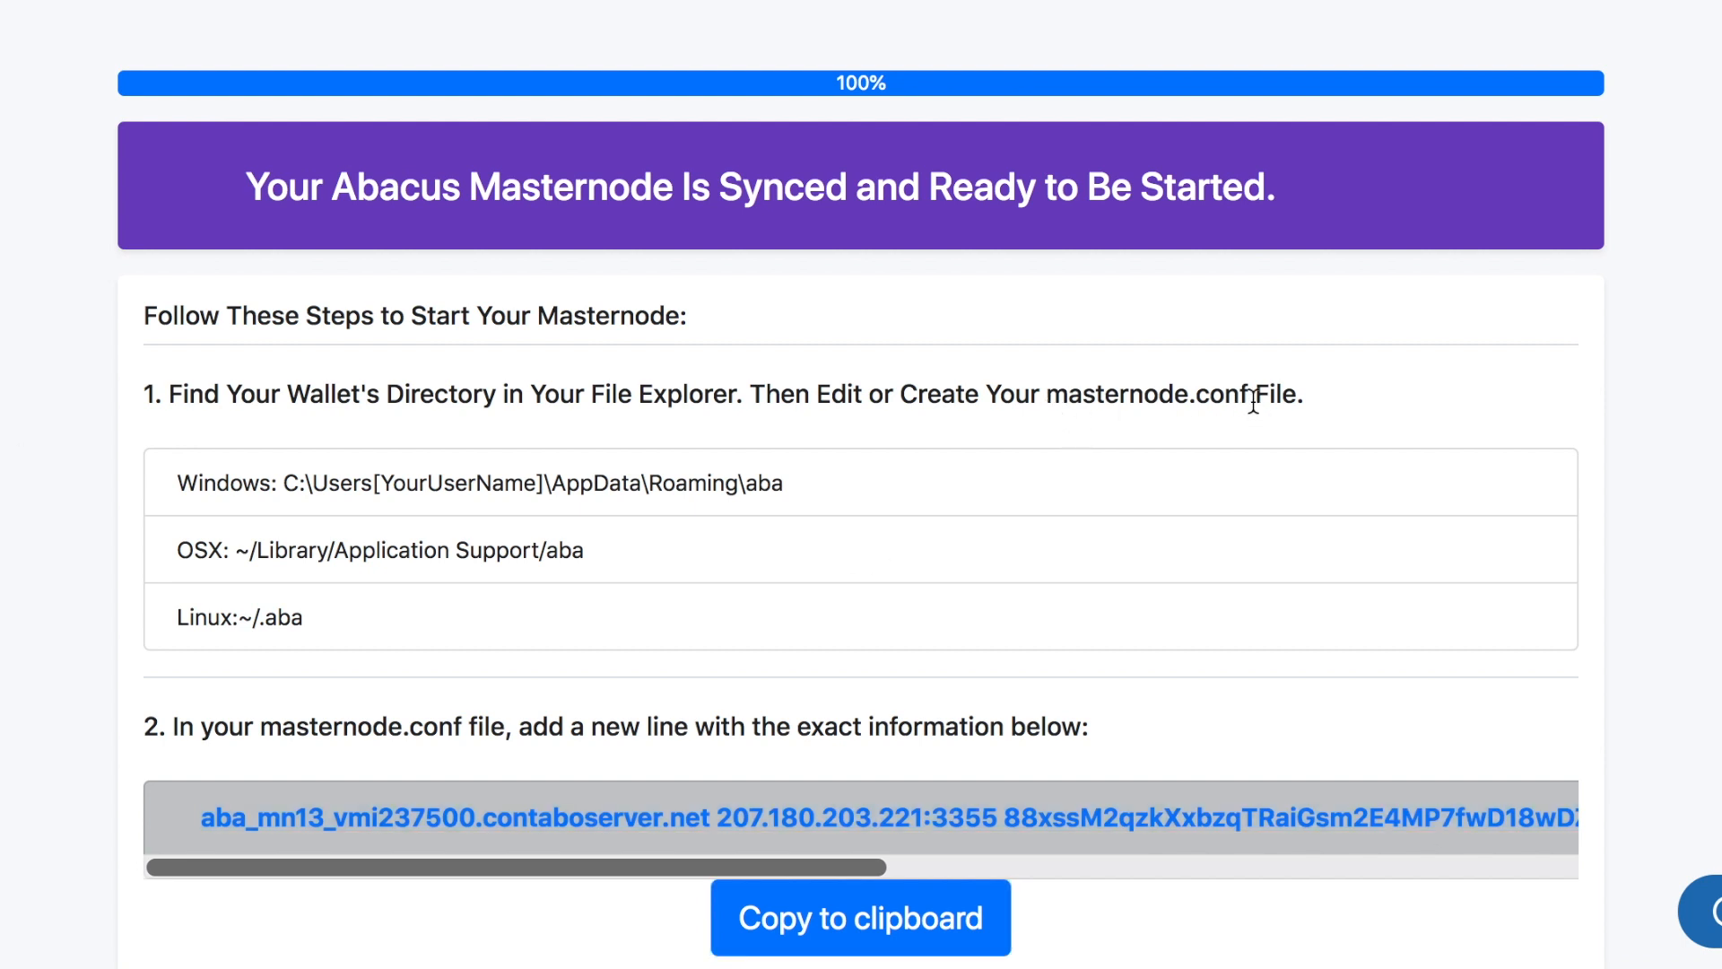
Copy the configuration line containing the masternode private key from the setup instructions and add it as a new line in the wallet's masternode.conf file
{"action": "left_click_drag", "start_coordinate": [1255, 395], "coordinate": [1066, 403]}
{"action": "left_click", "coordinate": [151, 560]}
{"action": "left_click_drag", "start_coordinate": [202, 556], "coordinate": [230, 556]}
{"action": "left_click", "coordinate": [601, 561]}
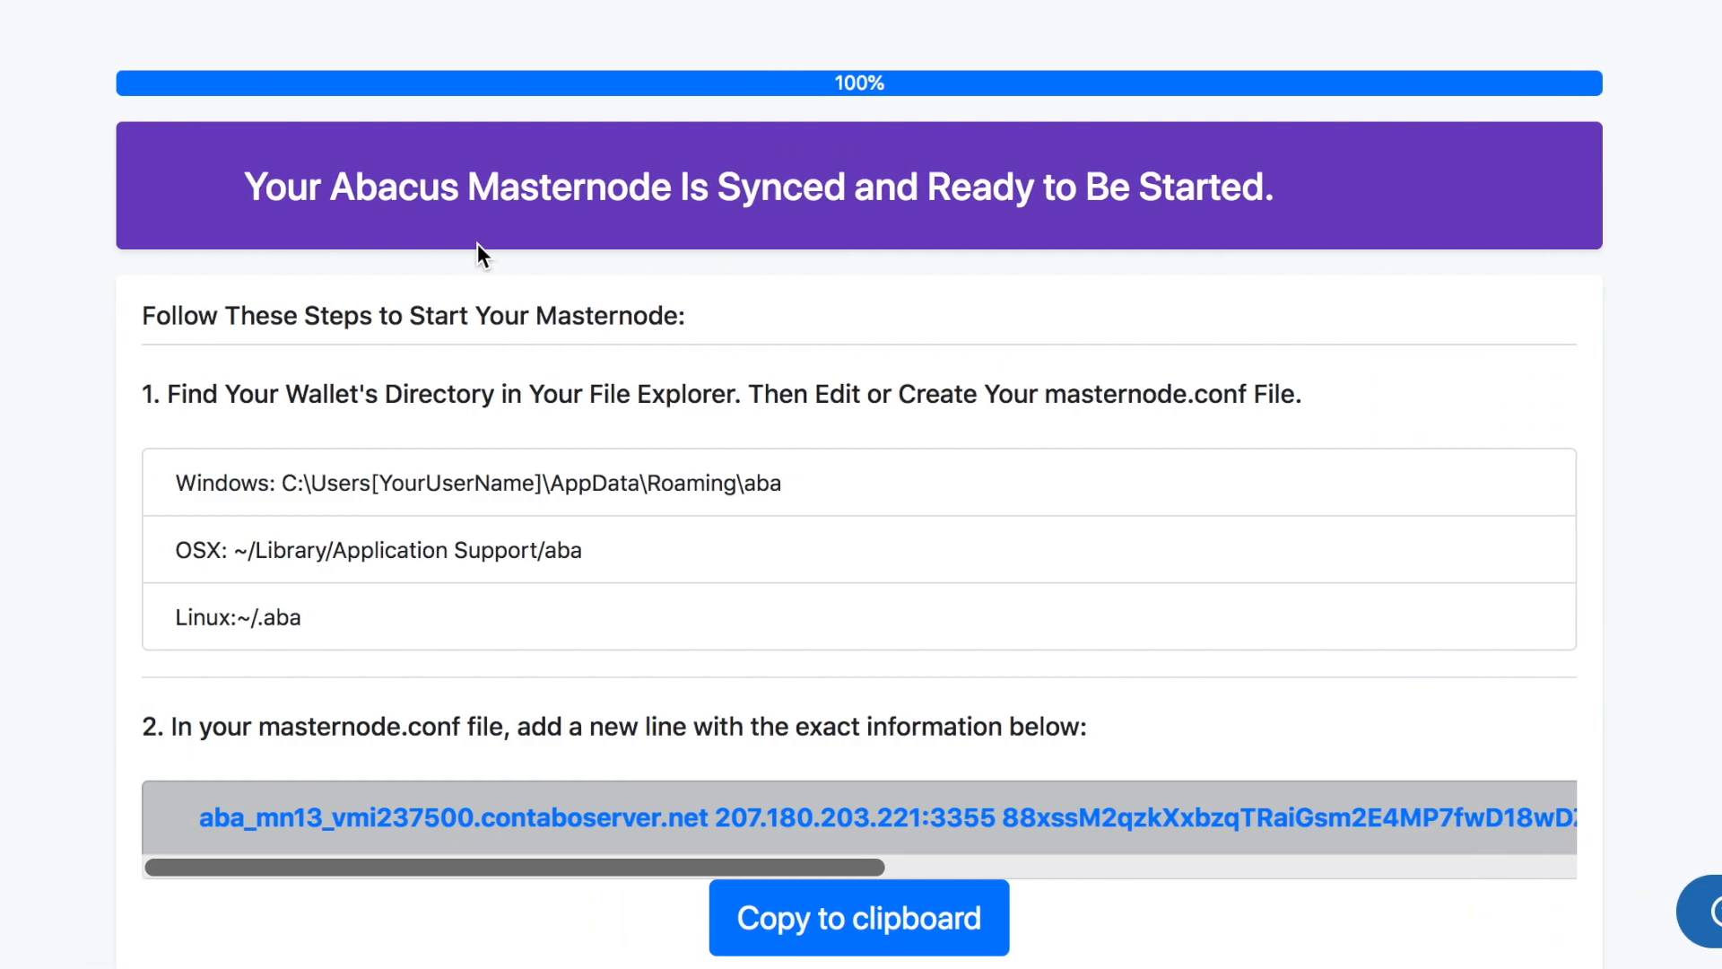
{"action": "scroll", "coordinate": [7, 691], "scroll_direction": "down", "scroll_amount": 3}
{"action": "left_click", "coordinate": [824, 630]}
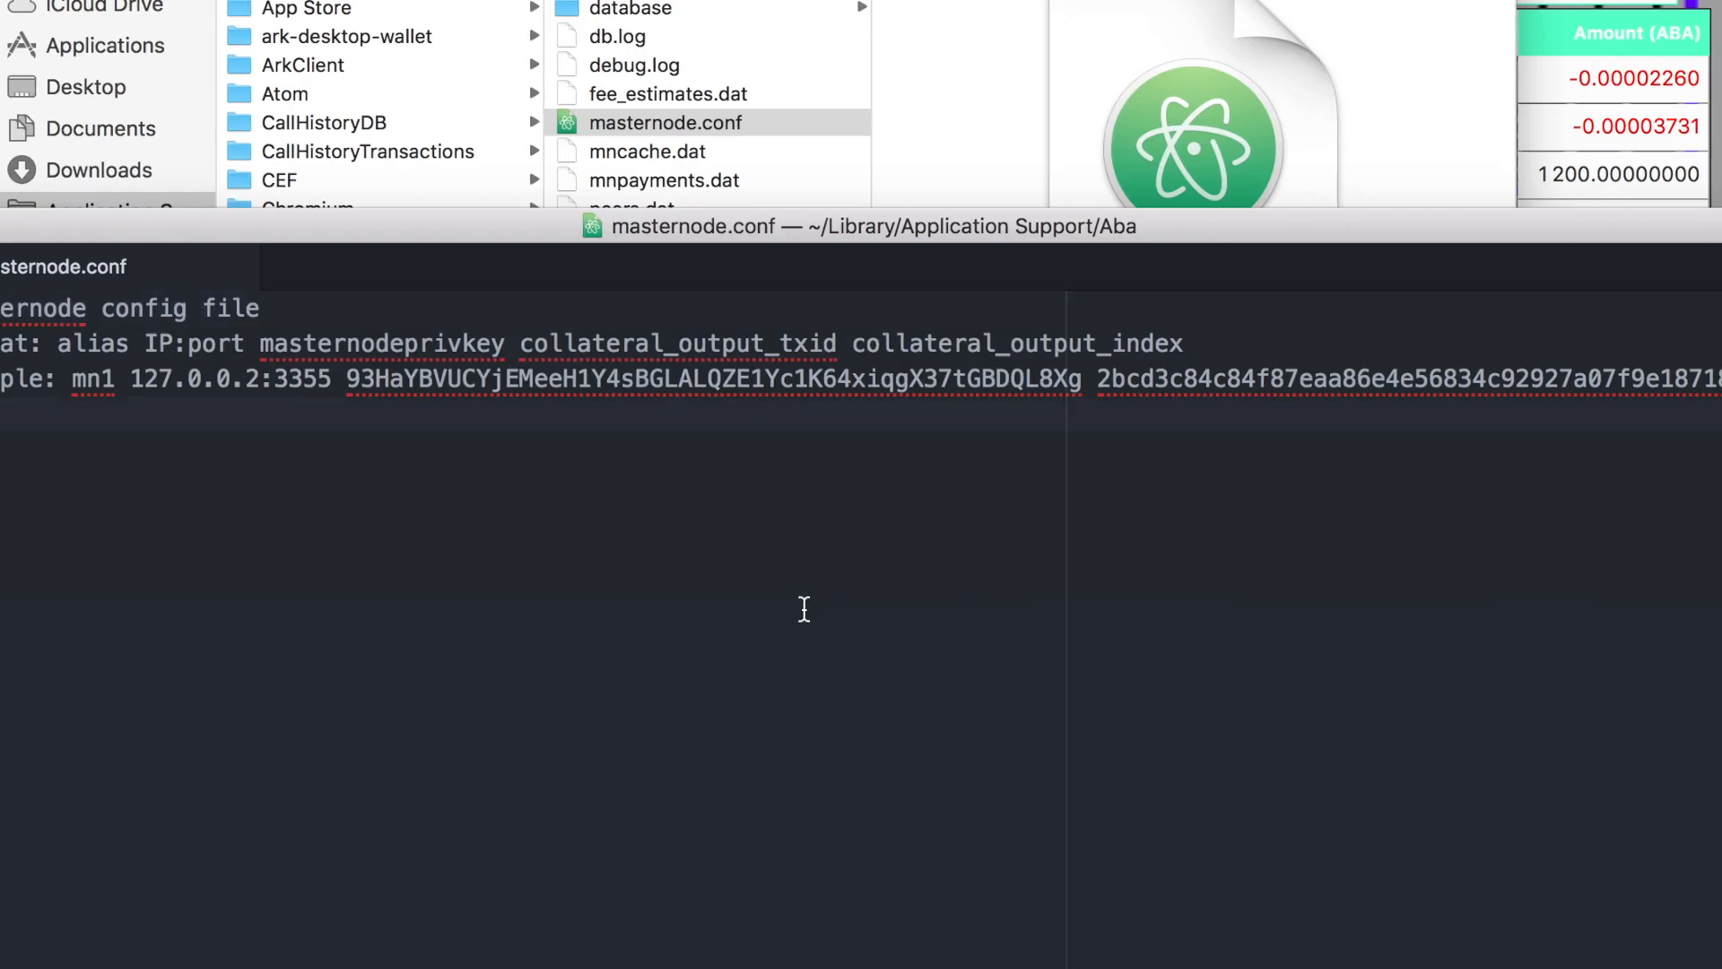
{"action": "key", "text": "super+v"}
{"action": "scroll", "coordinate": [805, 609], "scroll_direction": "left", "scroll_amount": 5}
{"action": "scroll", "coordinate": [804, 609], "scroll_direction": "right", "scroll_amount": 5}
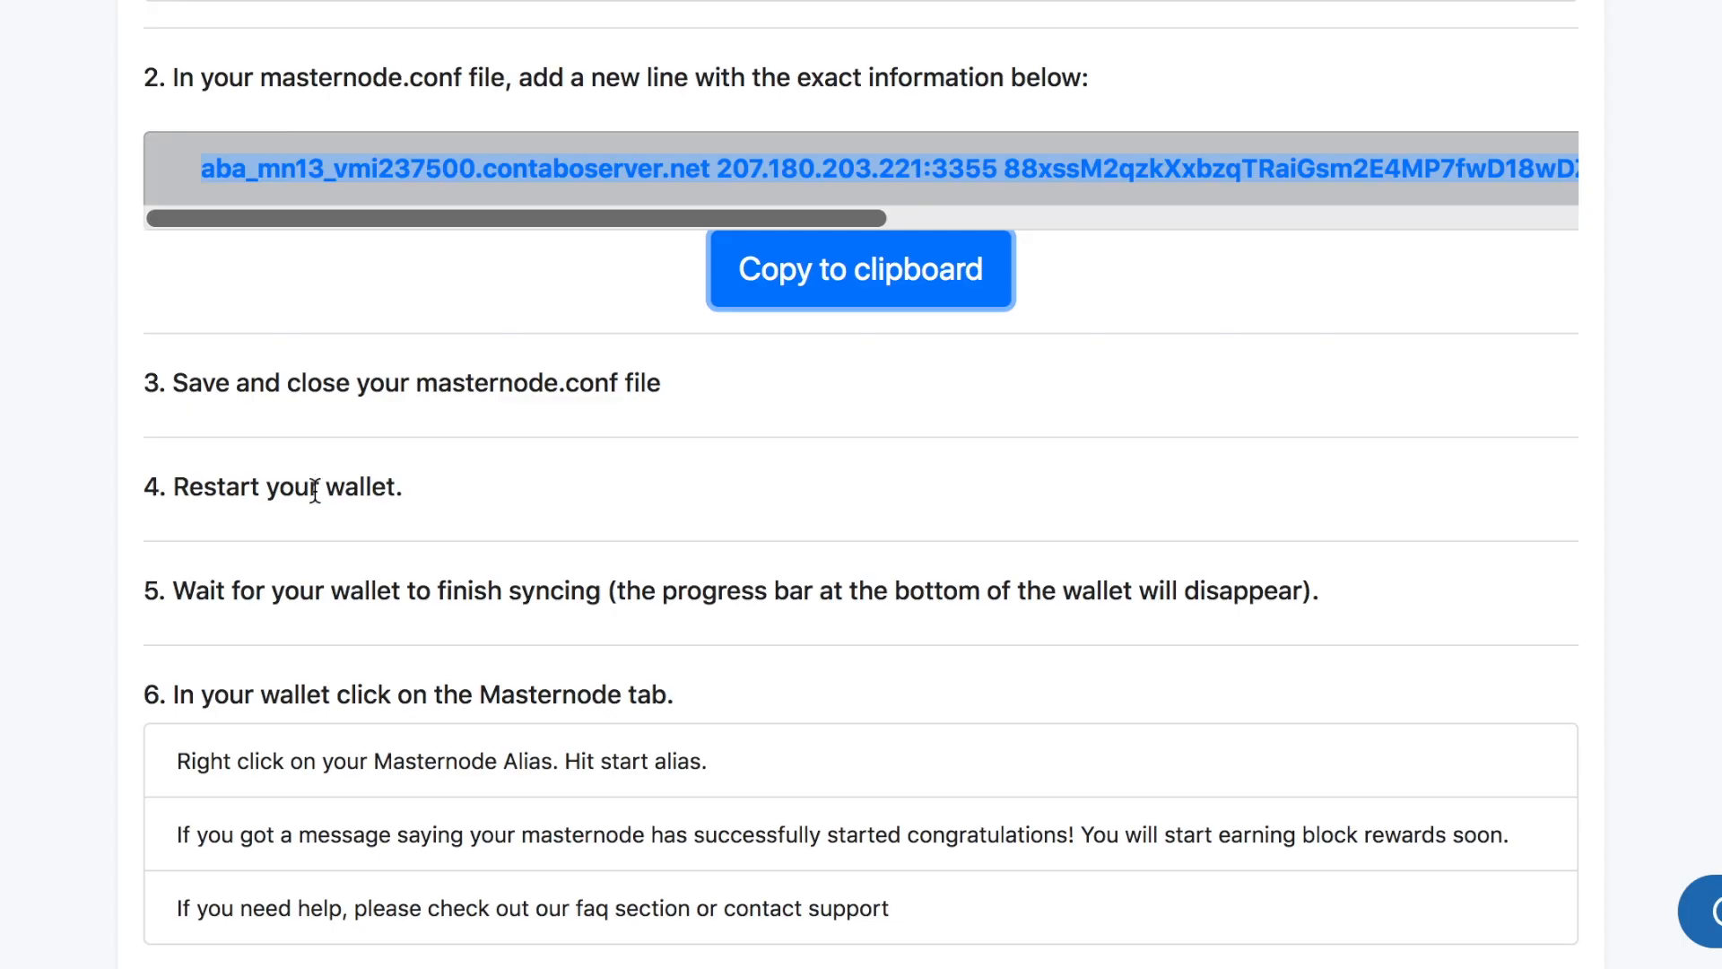
Restart the ABA Core wallet and review the setup instructions for starting the masternode alias
{"action": "scroll", "coordinate": [406, 390], "scroll_direction": "down", "scroll_amount": 2}
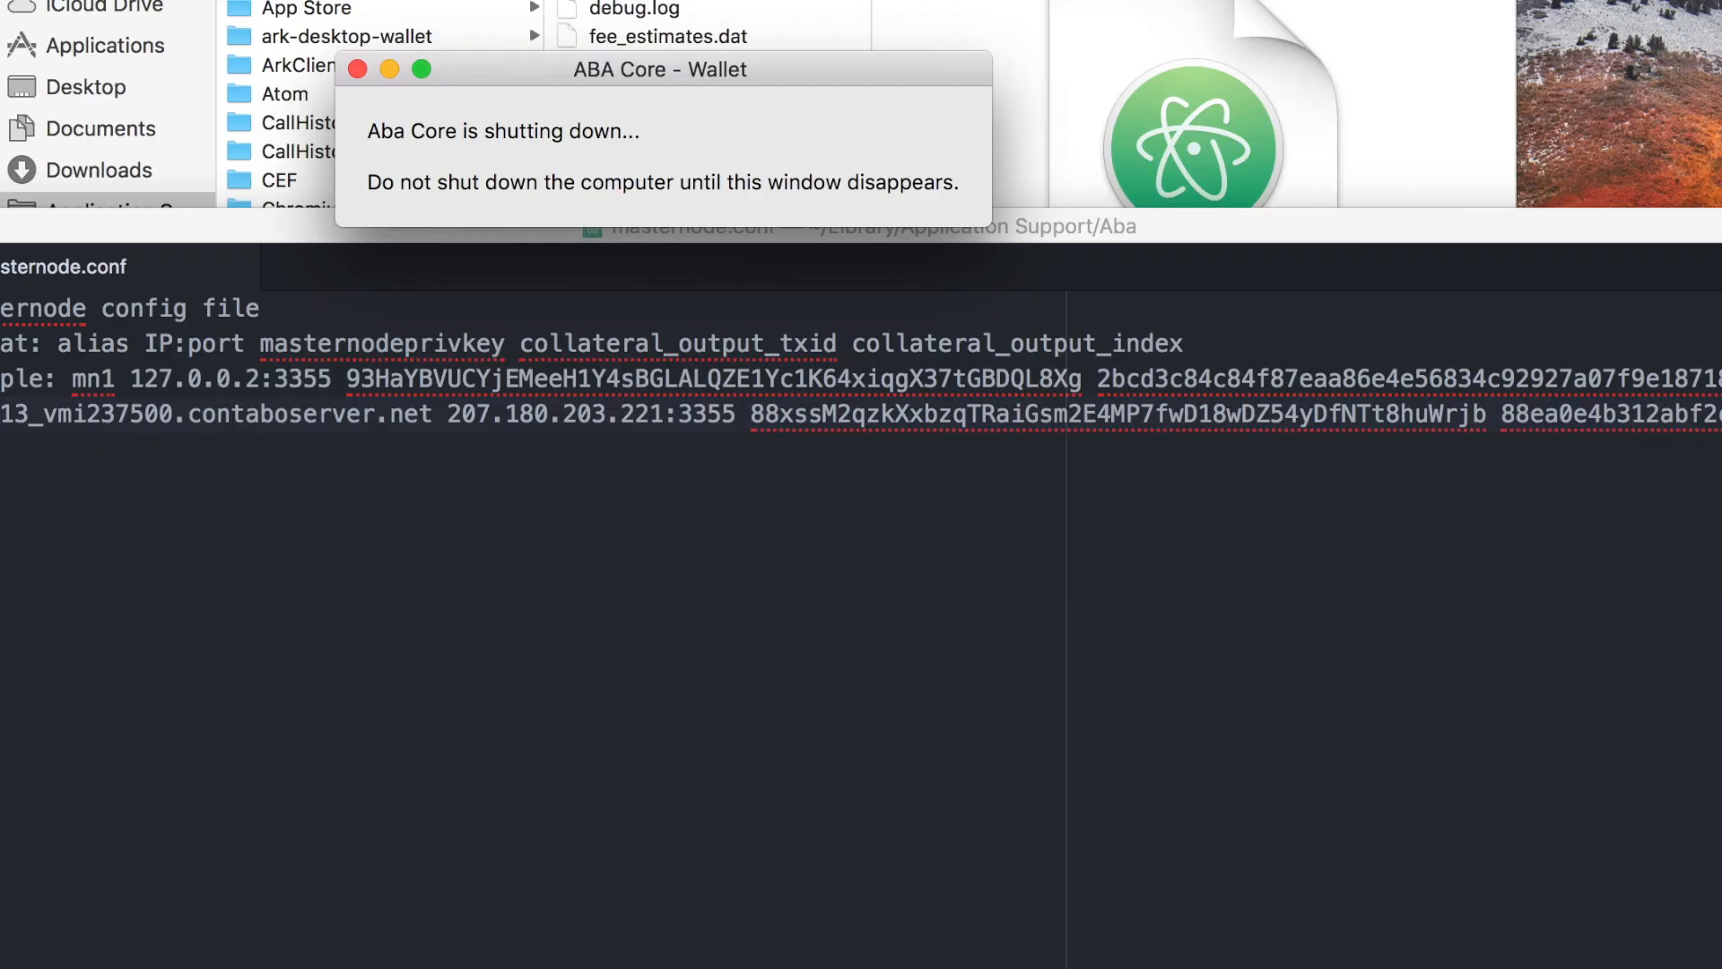
{"action": "left_click", "coordinate": [1195, 915]}
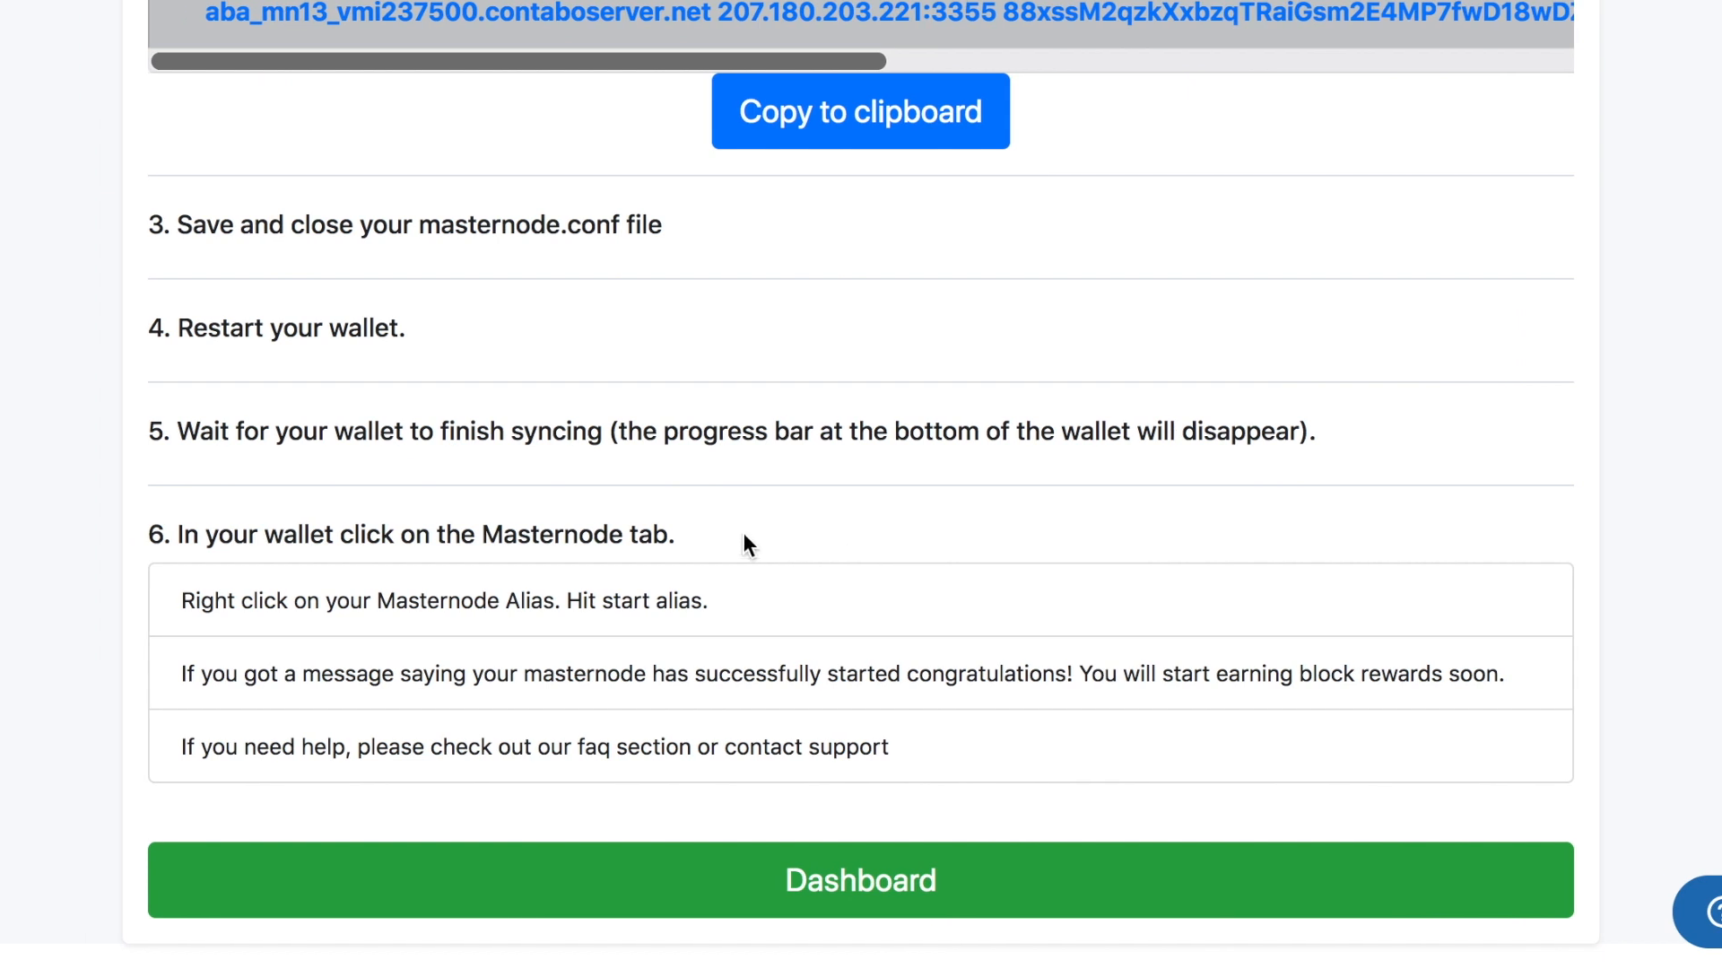
{"action": "double_click", "coordinate": [296, 535]}
{"action": "left_click_drag", "start_coordinate": [478, 535], "coordinate": [719, 531]}
{"action": "left_click", "coordinate": [720, 531]}
{"action": "left_click_drag", "start_coordinate": [373, 599], "coordinate": [788, 610]}
{"action": "left_click", "coordinate": [788, 597]}
Start the alias aba_mn13_vmi237500.contaboserver.net from the wallet's masternode list and confirm the start
{"action": "key", "text": "ctrl+Right"}
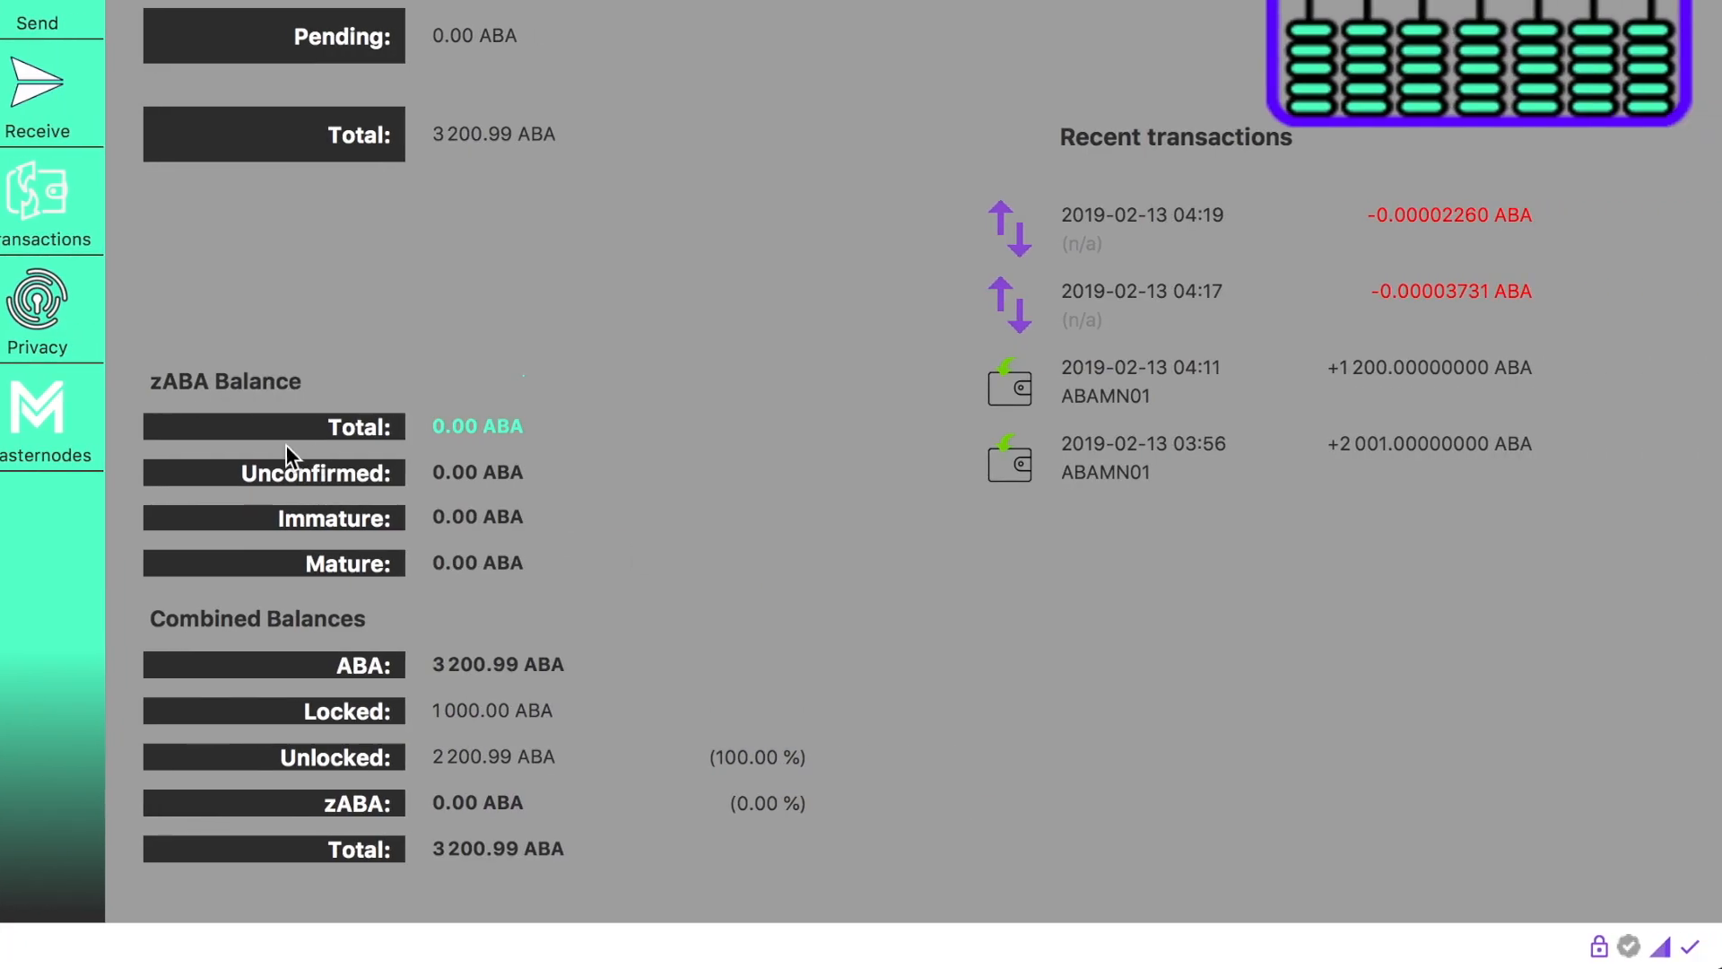
{"action": "left_click", "coordinate": [62, 416]}
{"action": "right_click", "coordinate": [536, 234]}
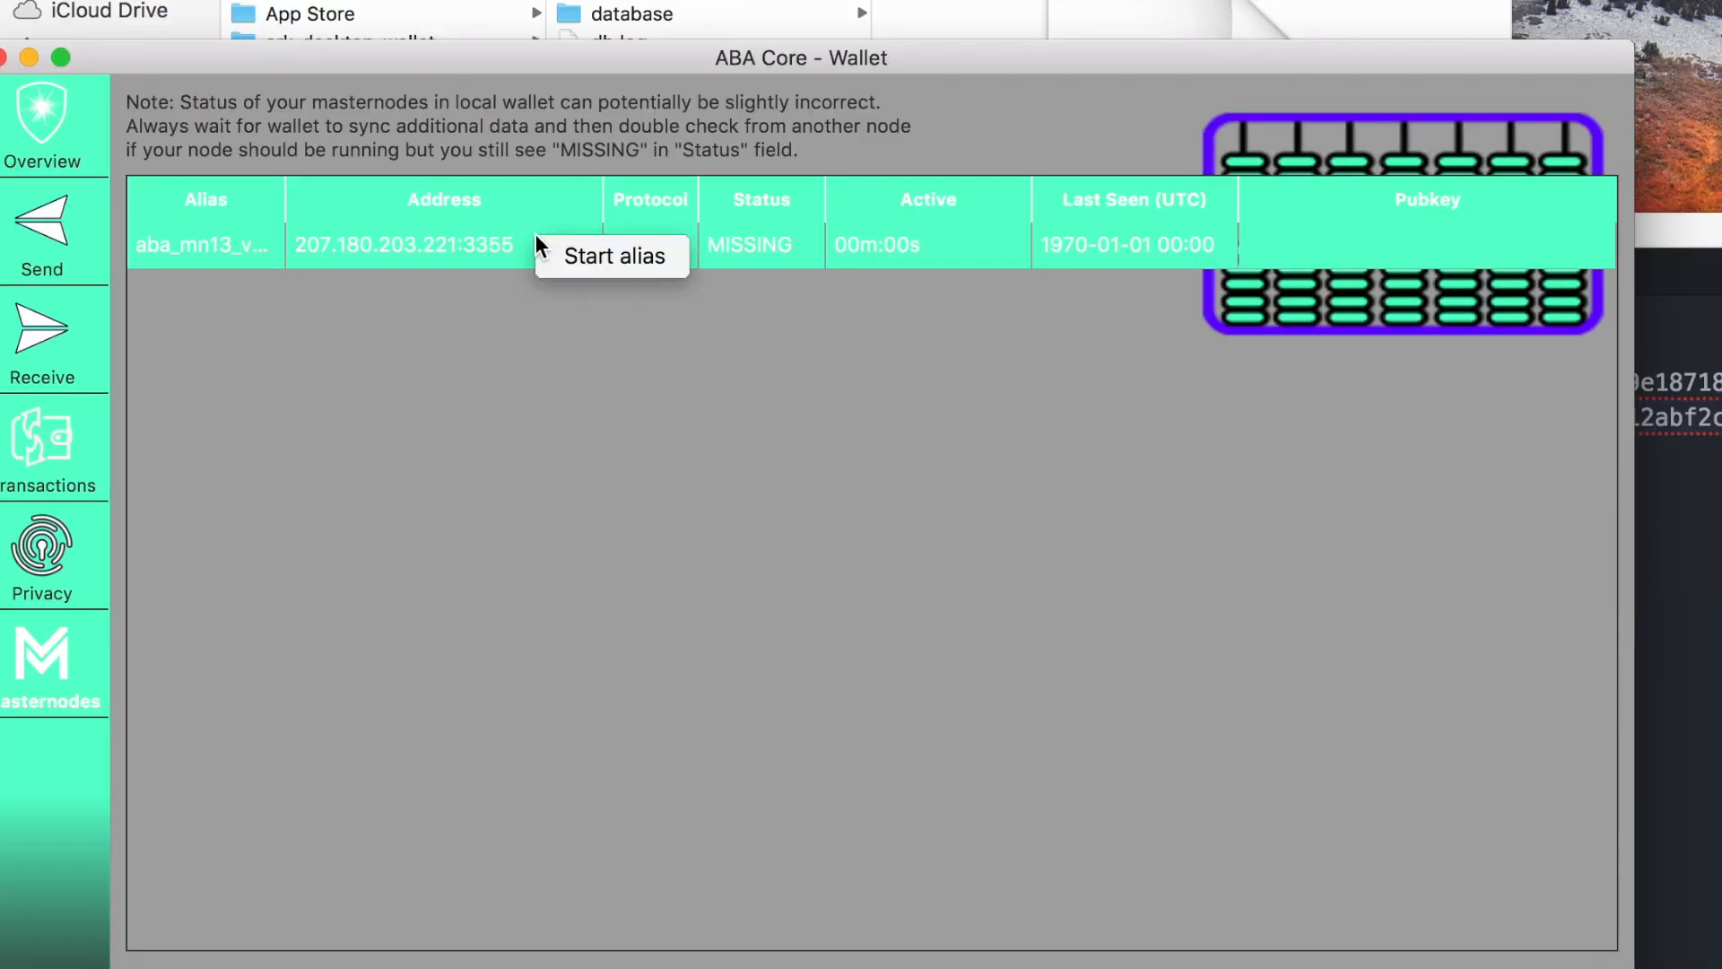
{"action": "left_click", "coordinate": [588, 255]}
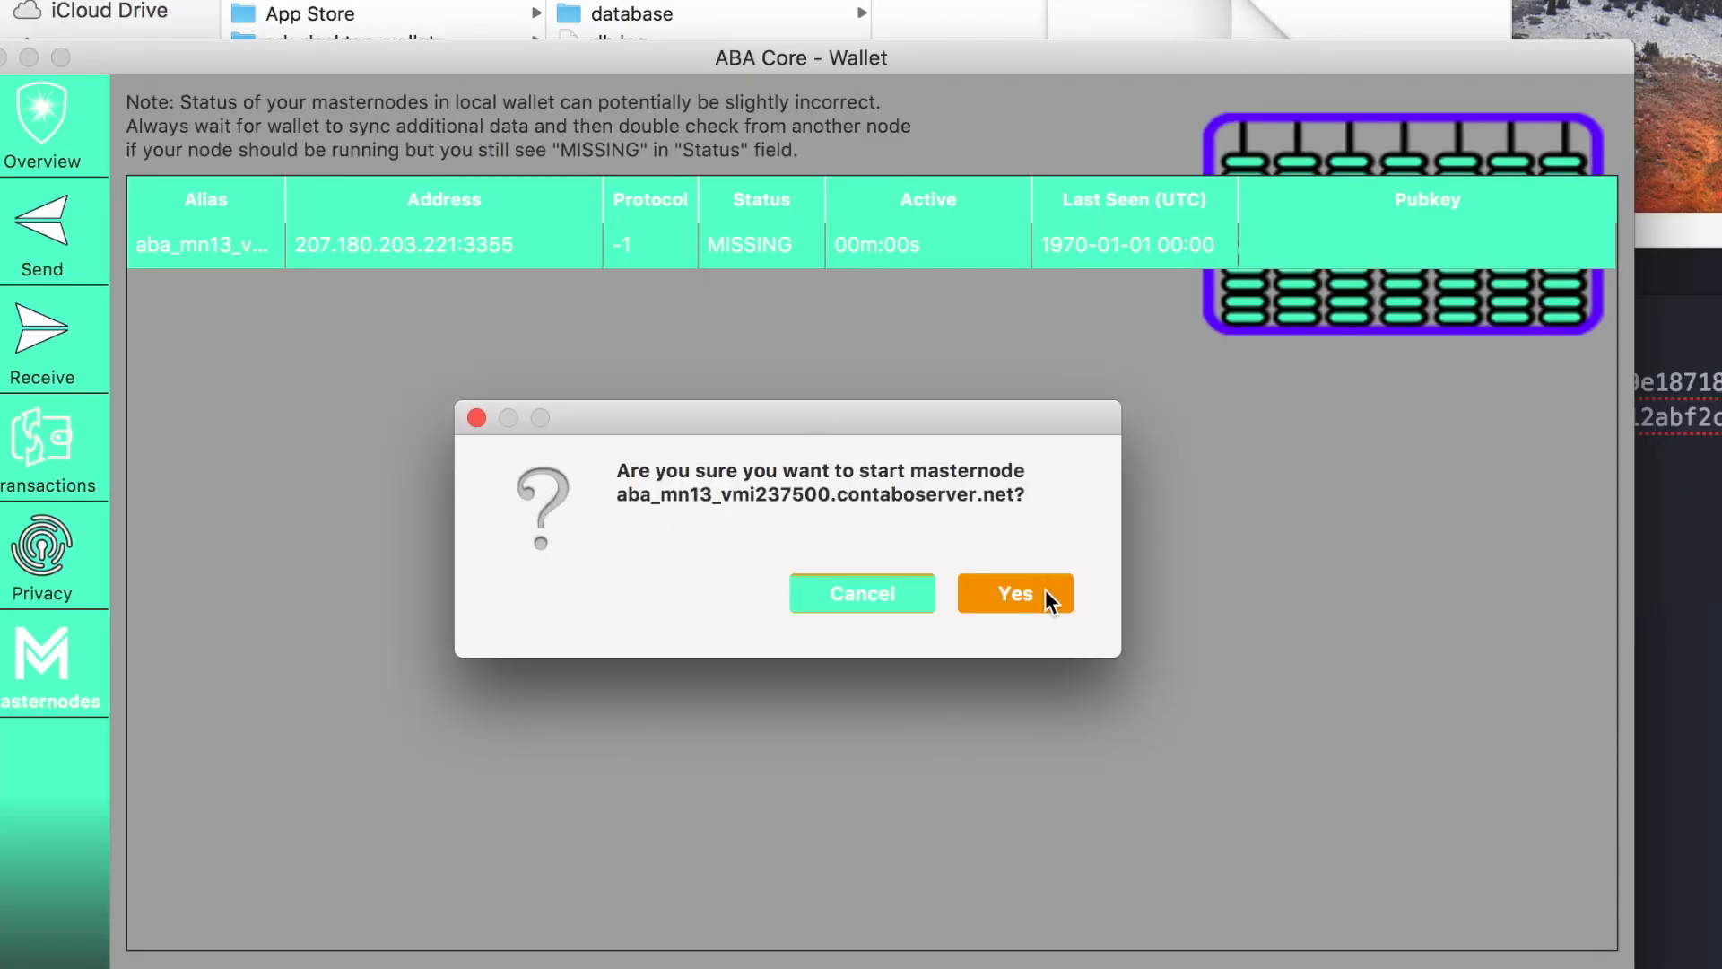
{"action": "left_click", "coordinate": [1045, 589]}
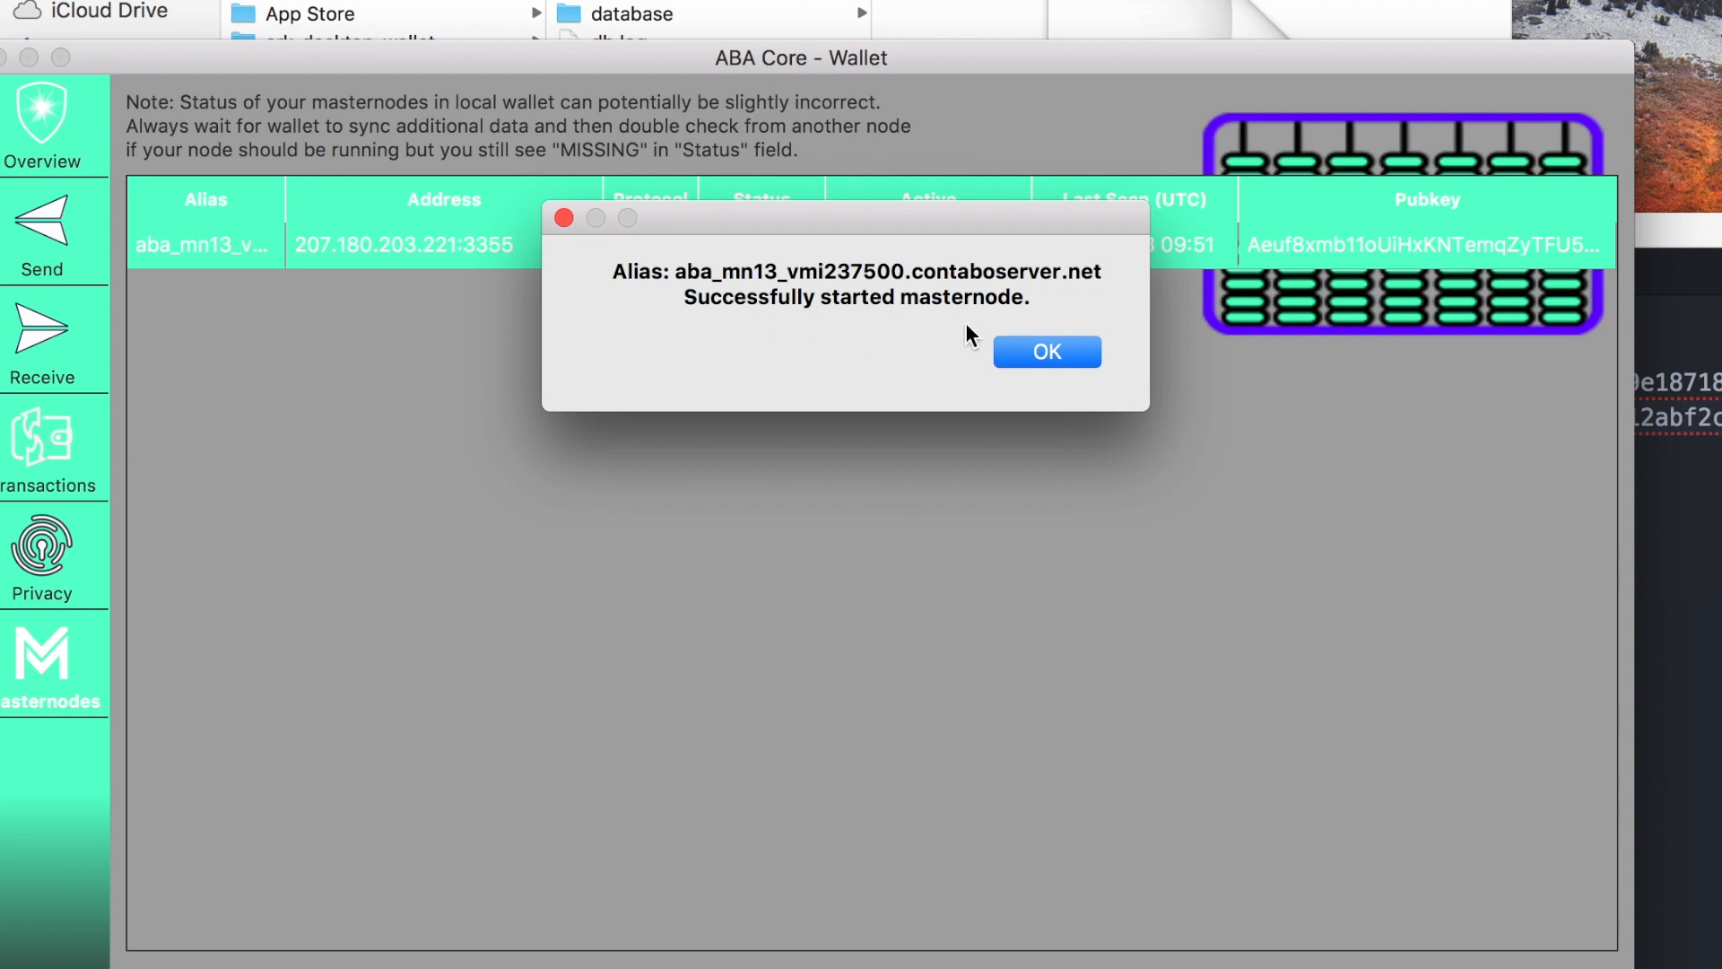
{"action": "left_click", "coordinate": [1028, 350]}
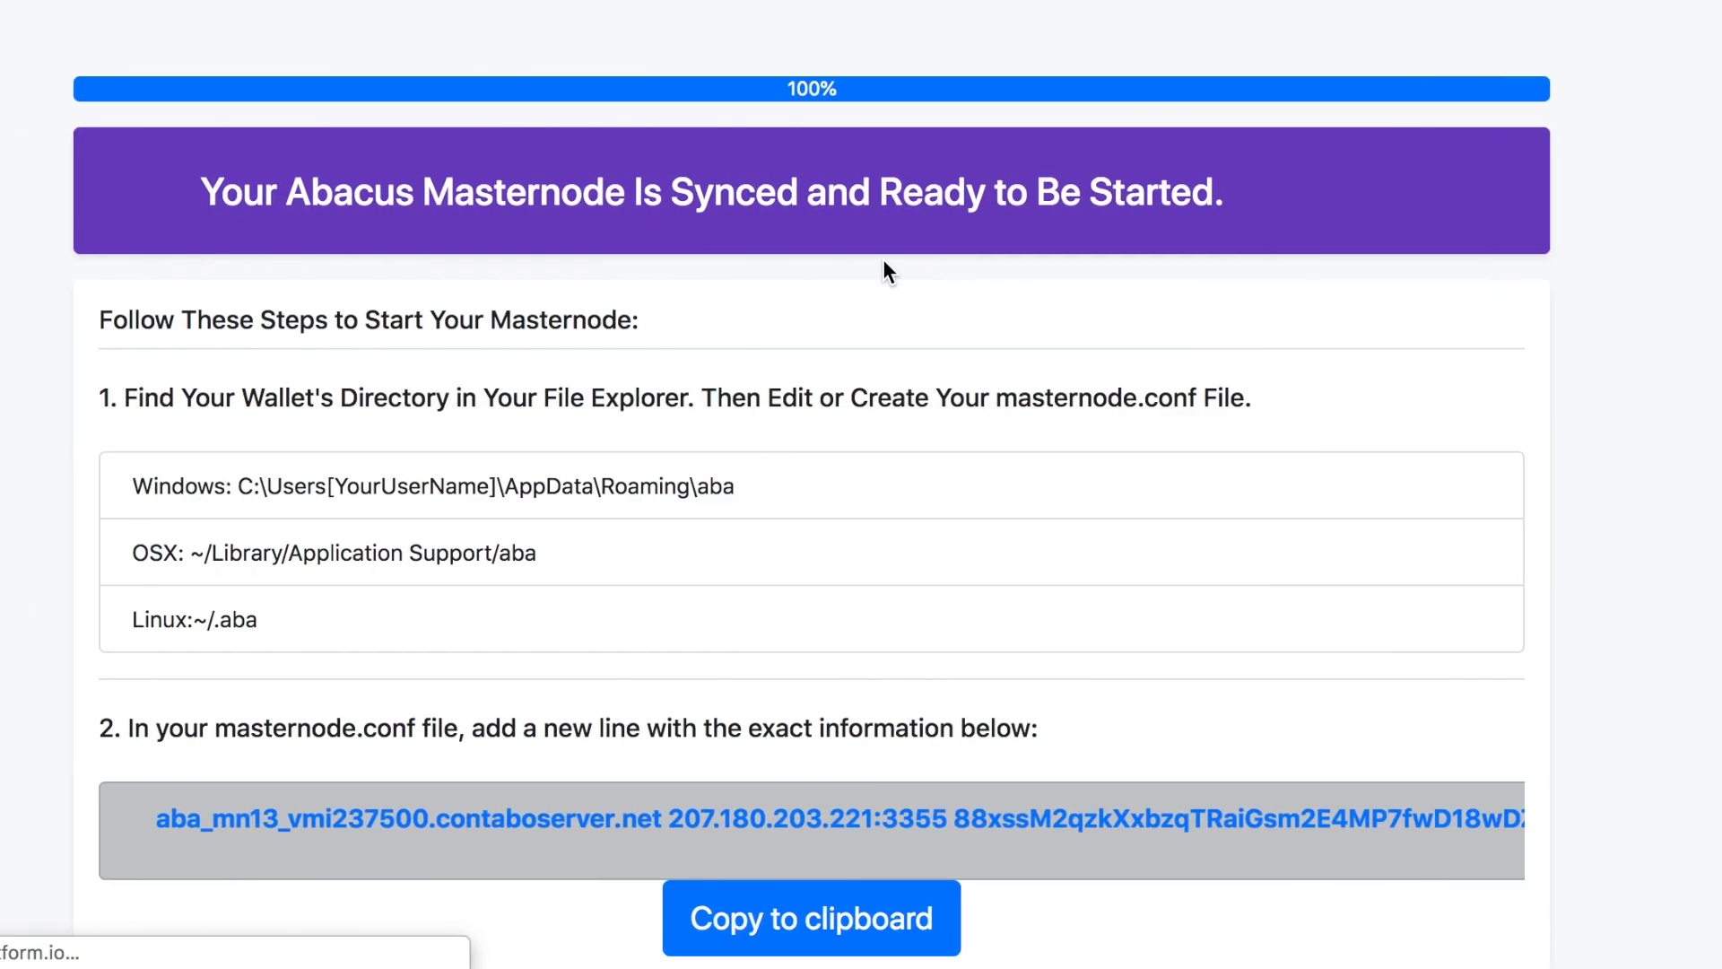
Go to the hosting dashboard and check the status of the hosted Abacus masternode aba_mn13
{"action": "scroll", "coordinate": [789, 588], "scroll_direction": "down", "scroll_amount": 10}
{"action": "left_click", "coordinate": [680, 904]}
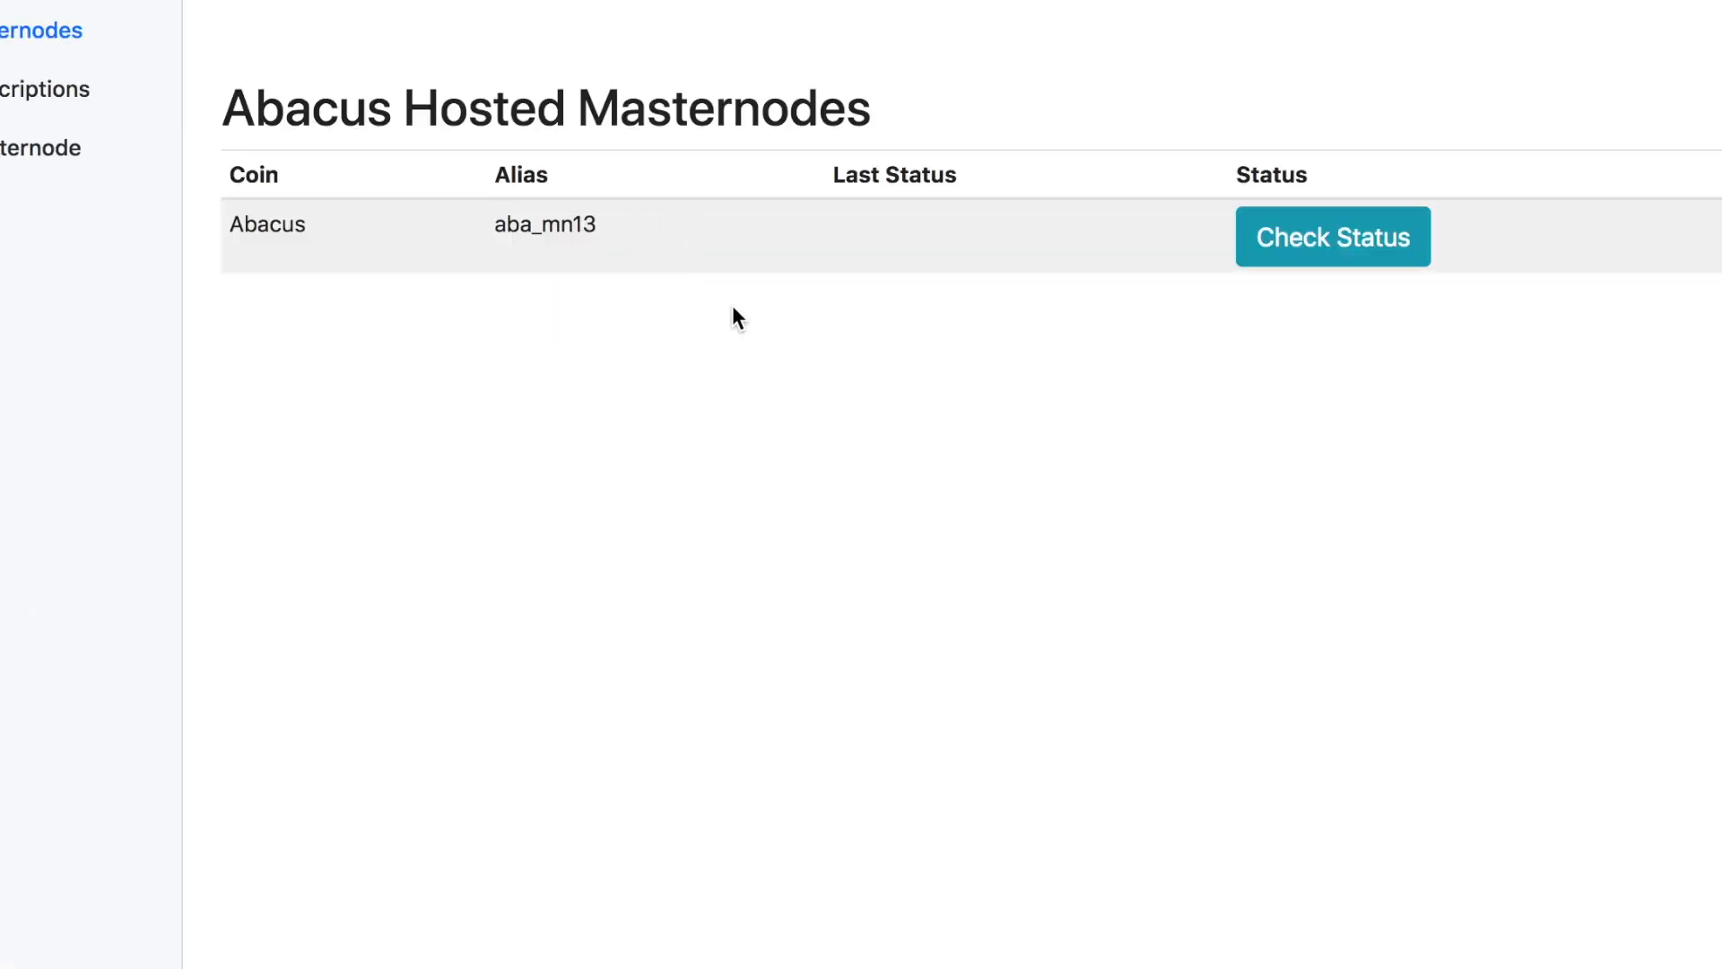
{"action": "left_click", "coordinate": [1387, 263]}
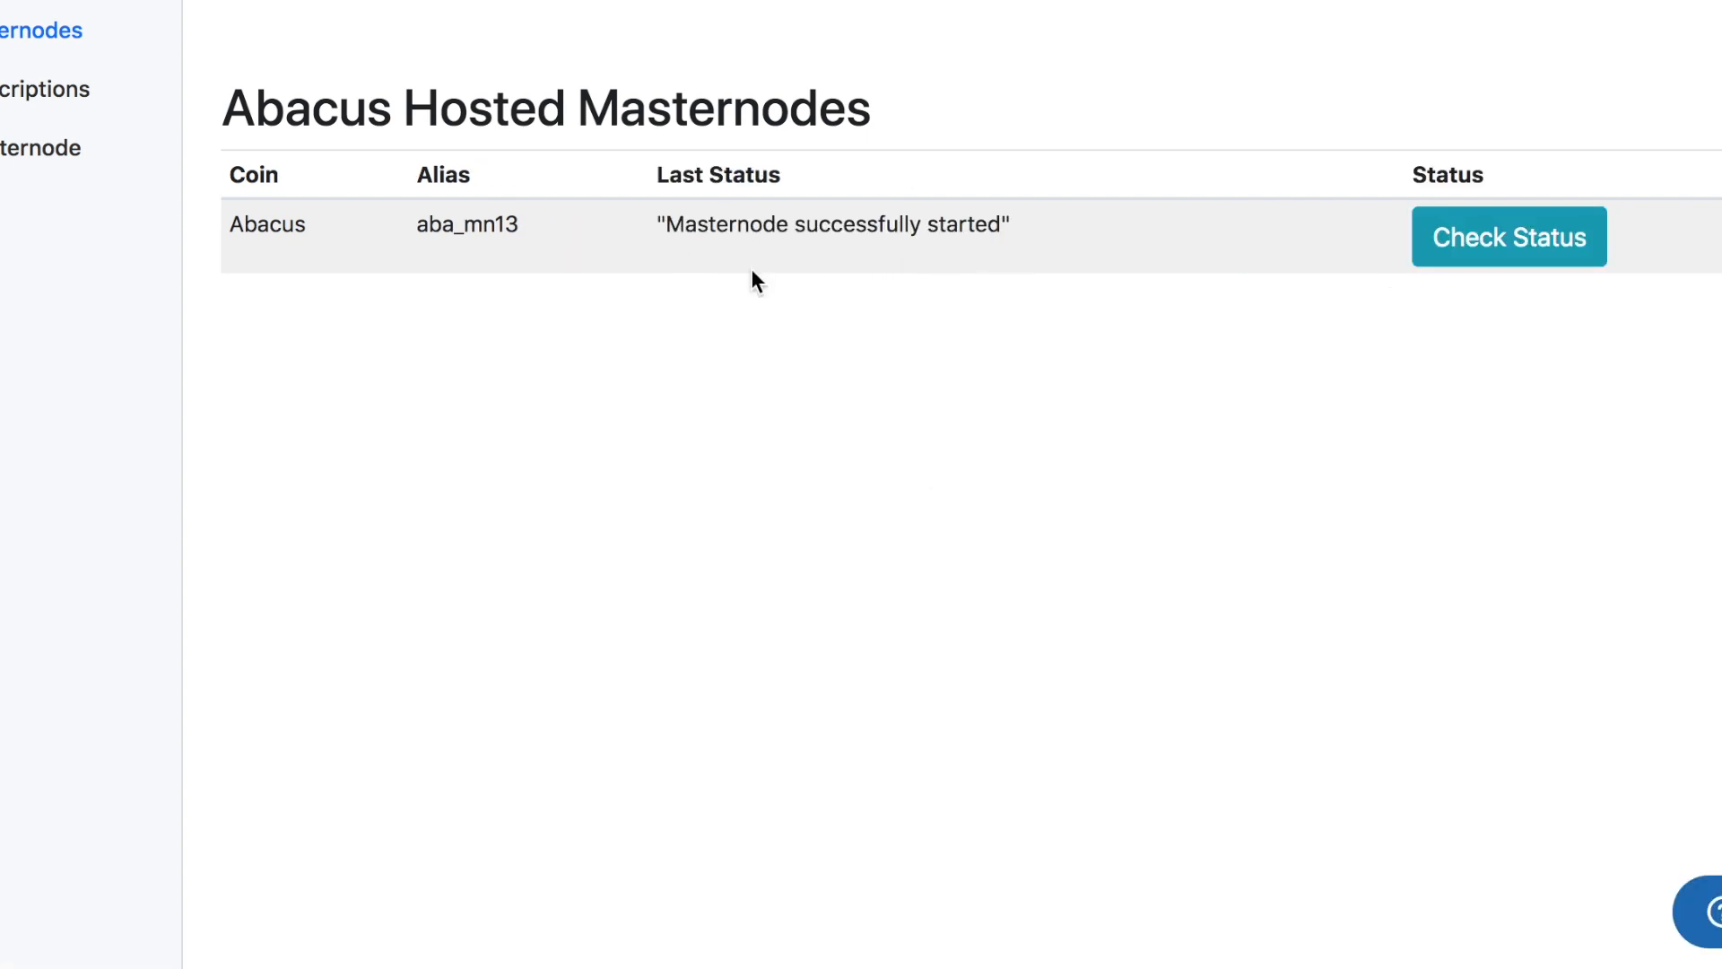
Browse the masternode hosting offers and their ROI, collateral and subscription prices
{"action": "key", "text": "ctrl+Right"}
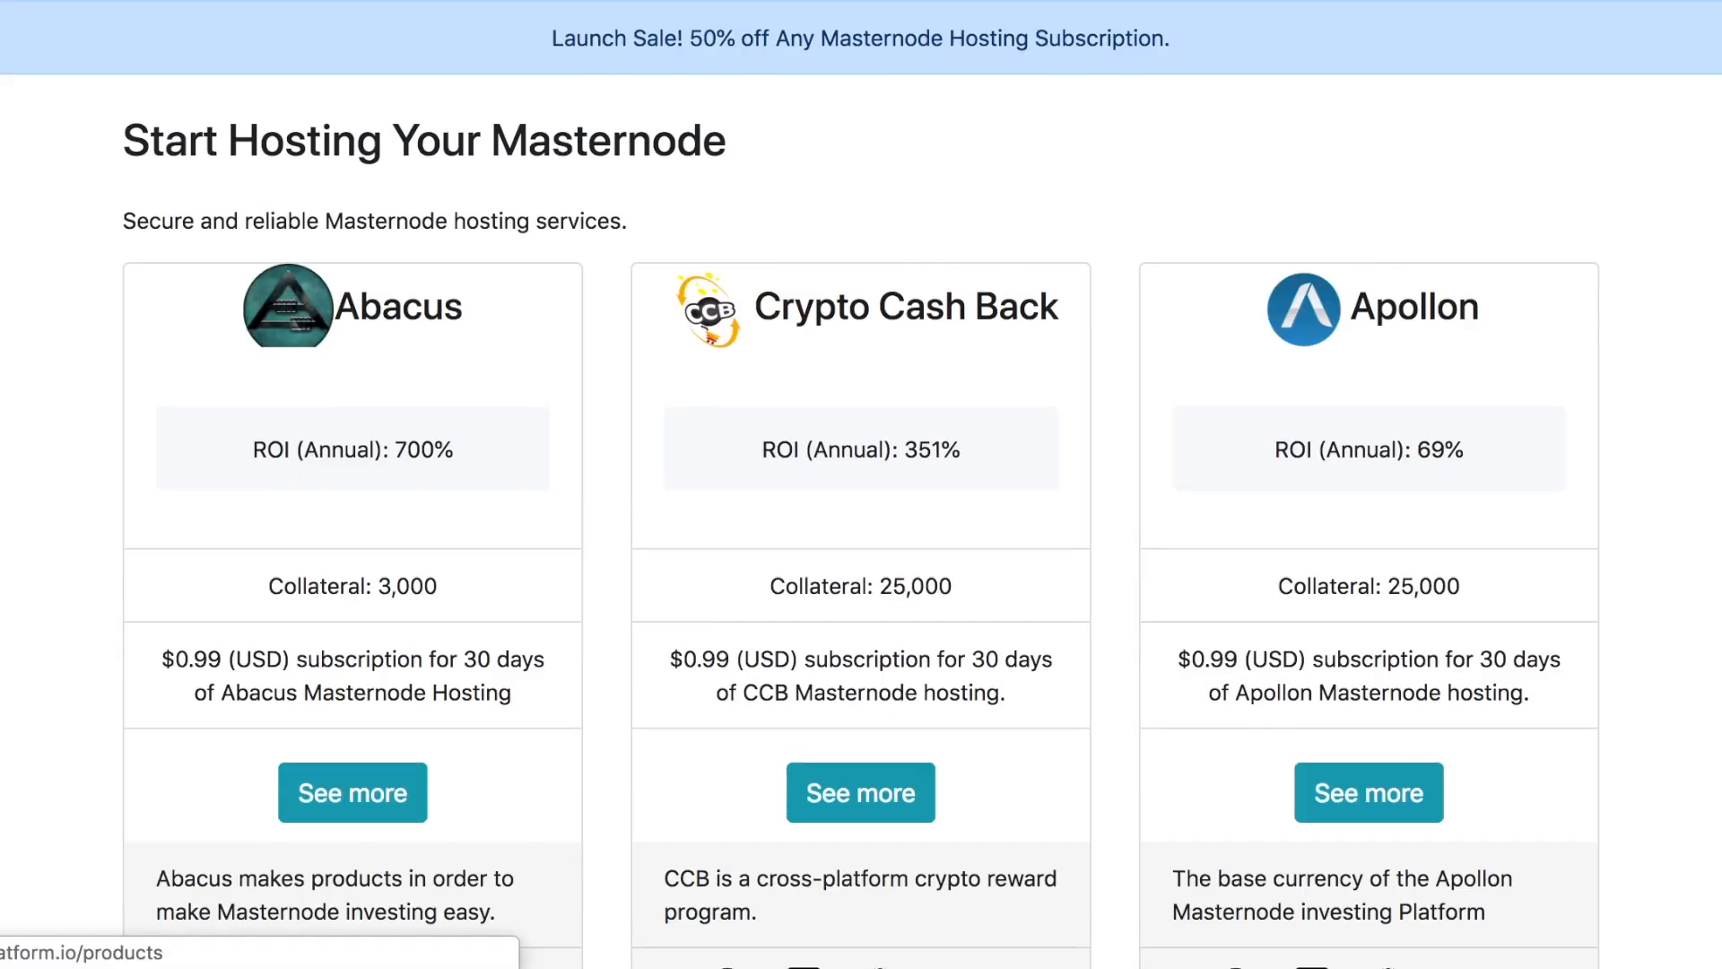
{"action": "scroll", "coordinate": [2, 496], "scroll_direction": "down", "scroll_amount": 8}
{"action": "scroll", "coordinate": [2, 496], "scroll_direction": "down", "scroll_amount": 20}
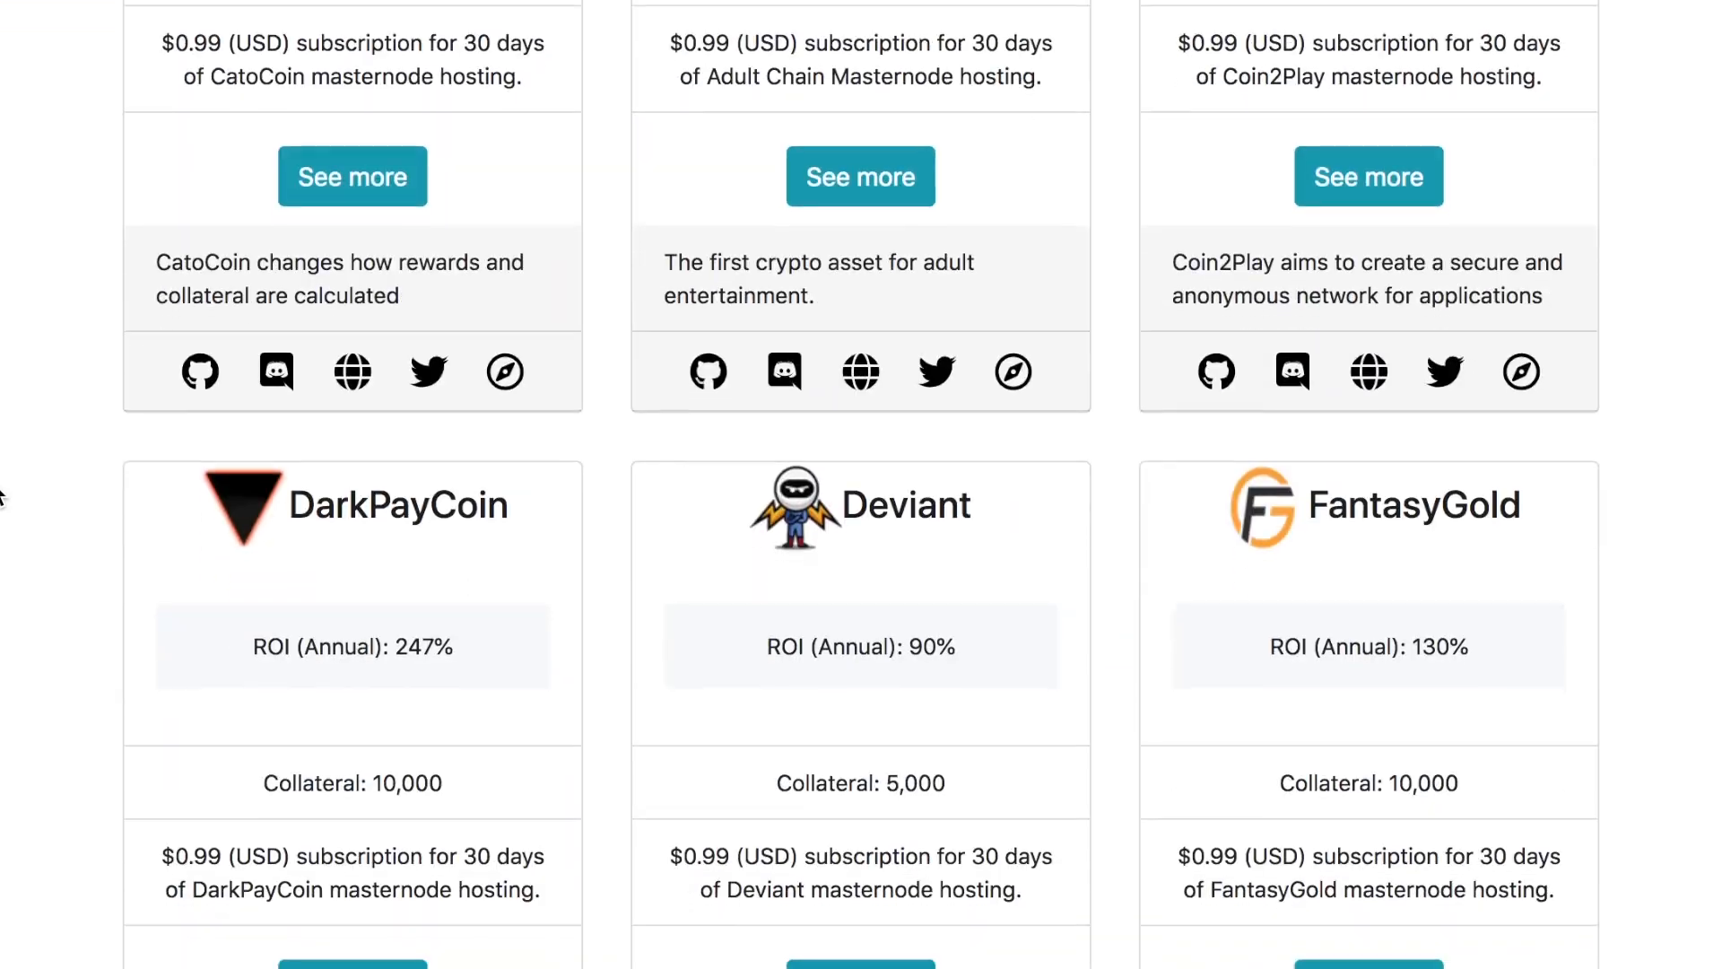
{"action": "scroll", "coordinate": [1, 496], "scroll_direction": "down", "scroll_amount": 14}
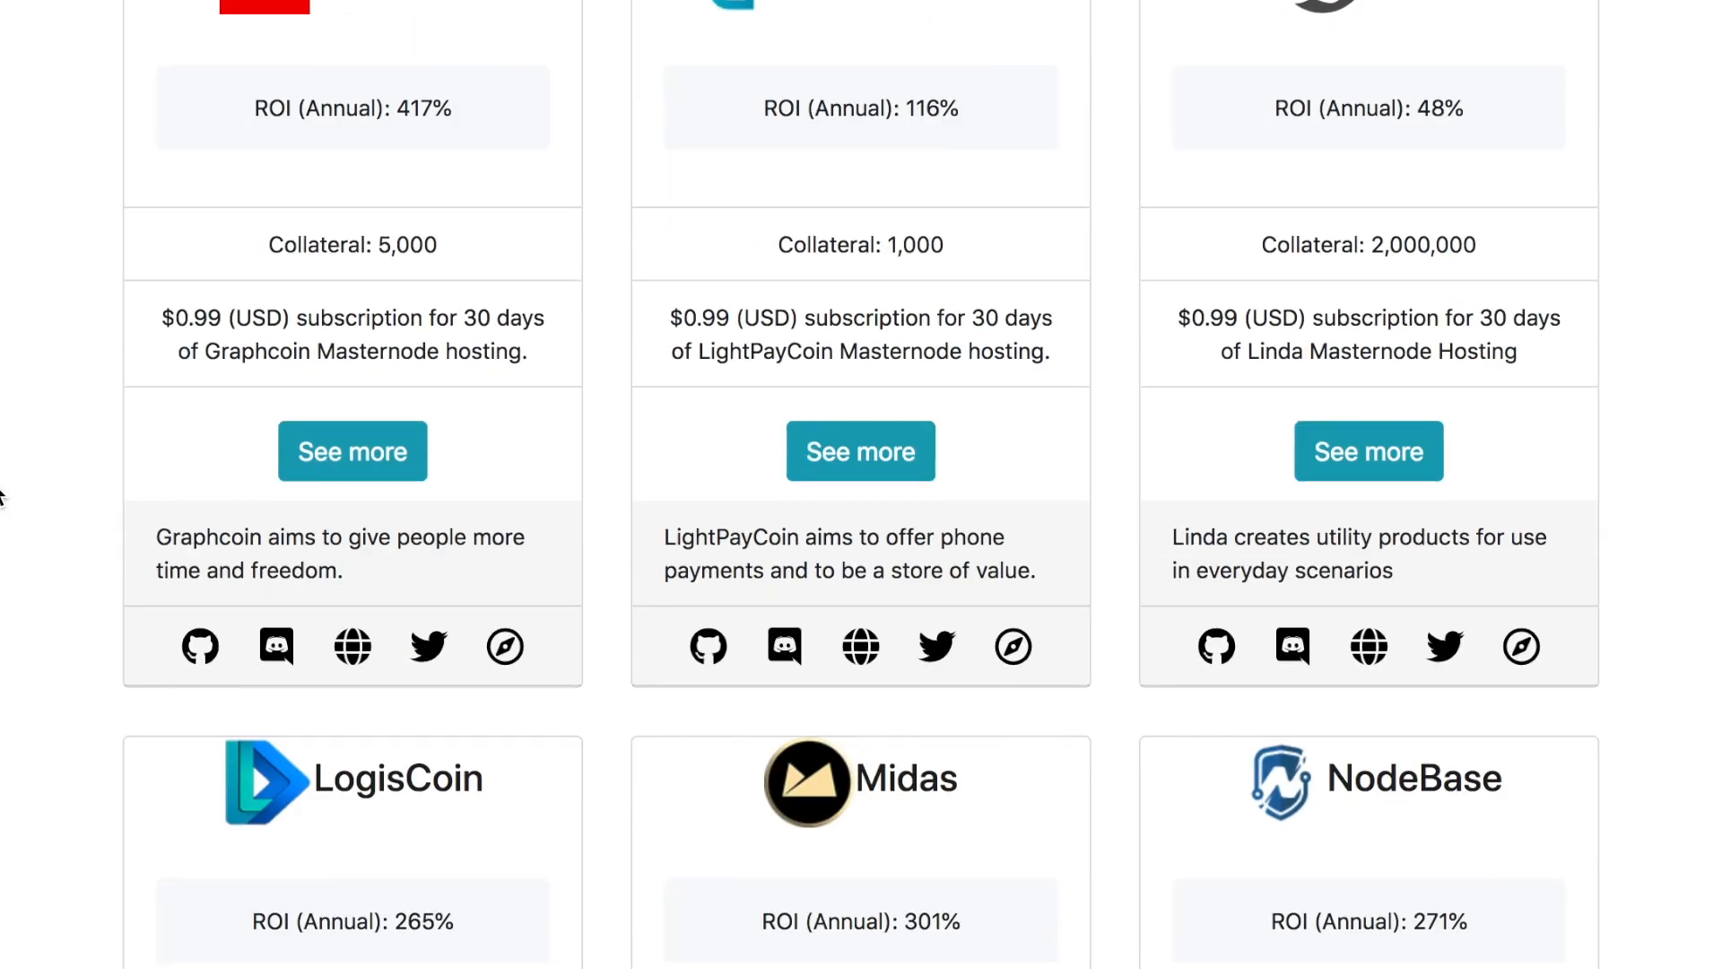
{"action": "scroll", "coordinate": [2, 495], "scroll_direction": "down", "scroll_amount": 2}
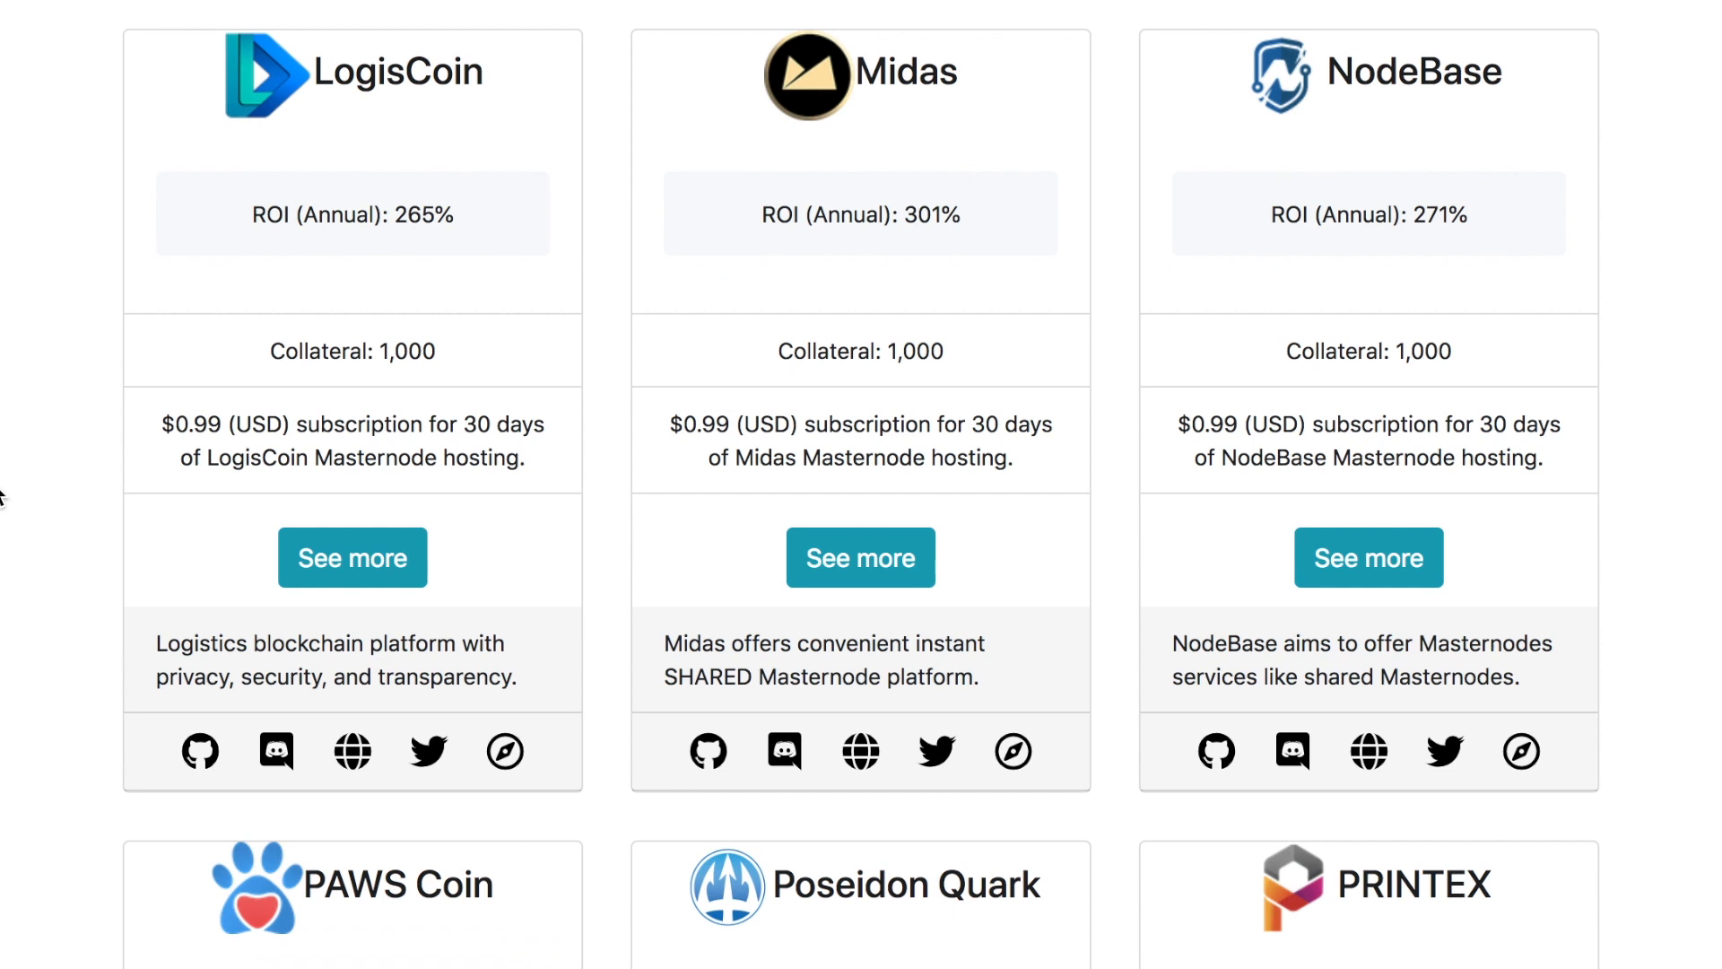